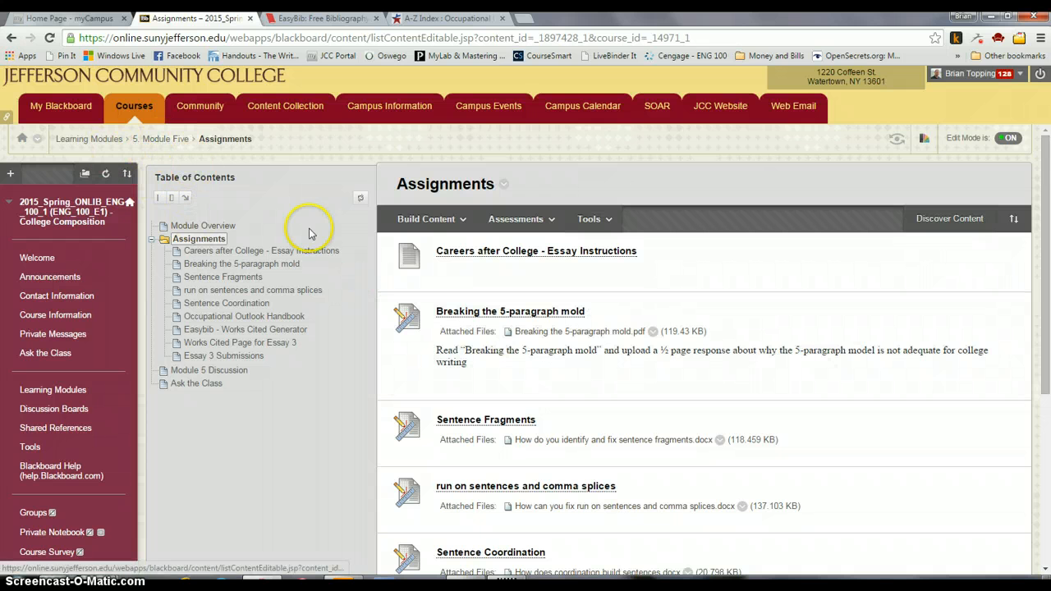
Switch to the Occupational Outlook Handbook's A-Z Index and open the Kindergarten and elementary school teachers article.
{"action": "scroll", "coordinate": [921, 431], "scroll_direction": "down", "scroll_amount": 4}
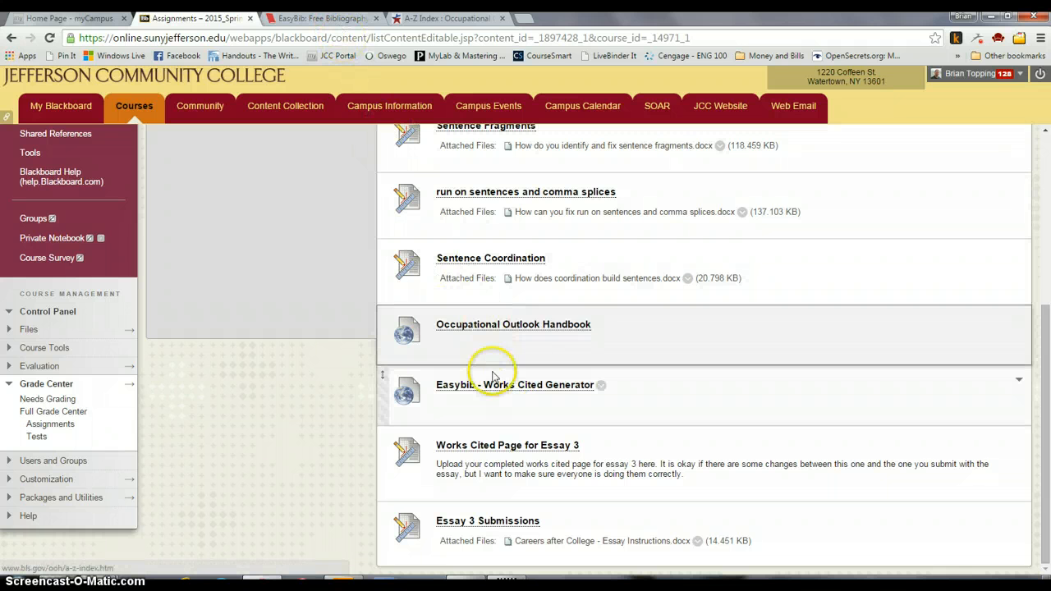
{"action": "left_click", "coordinate": [325, 20]}
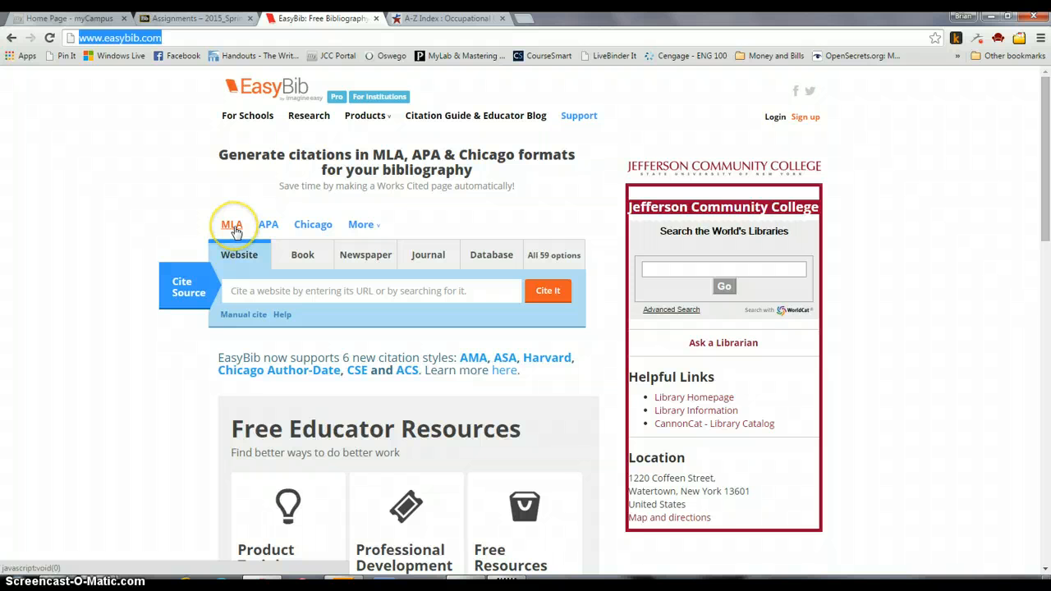
{"action": "left_click", "coordinate": [458, 19]}
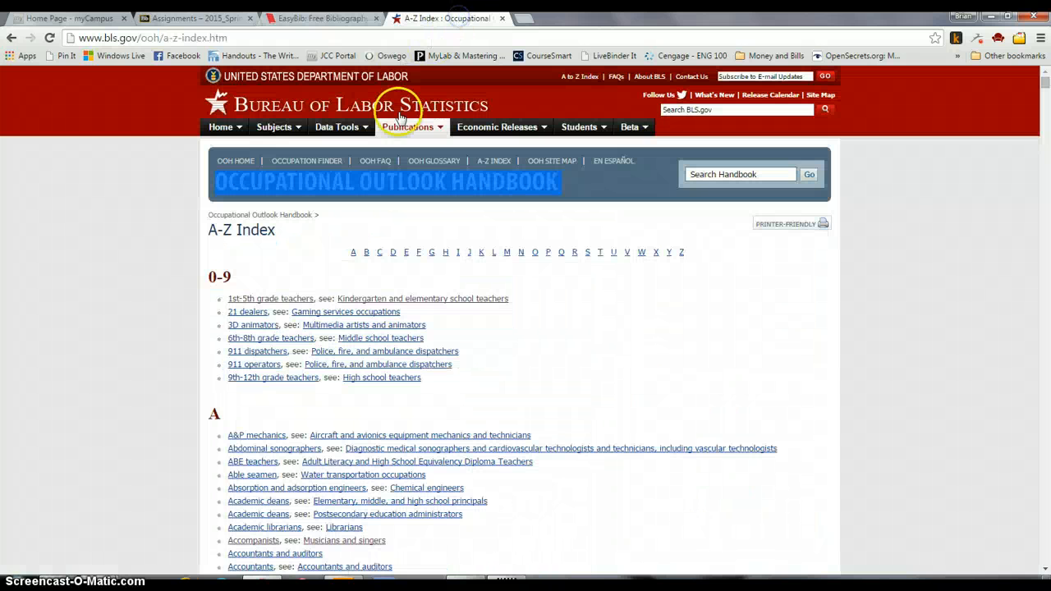
{"action": "left_click", "coordinate": [136, 195]}
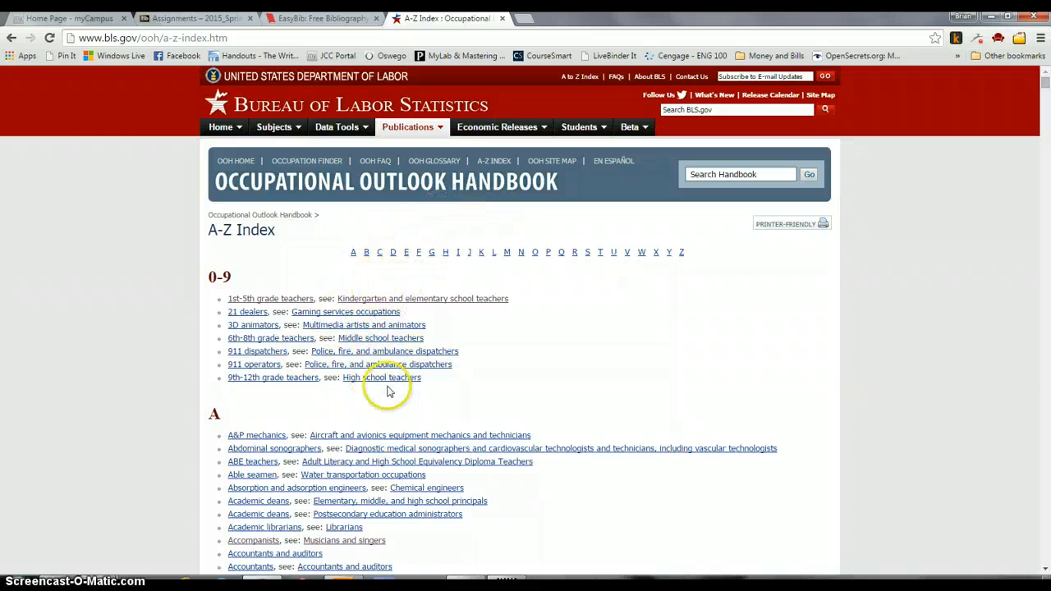
{"action": "scroll", "coordinate": [384, 414], "scroll_direction": "down", "scroll_amount": 4}
{"action": "scroll", "coordinate": [382, 417], "scroll_direction": "down", "scroll_amount": 9}
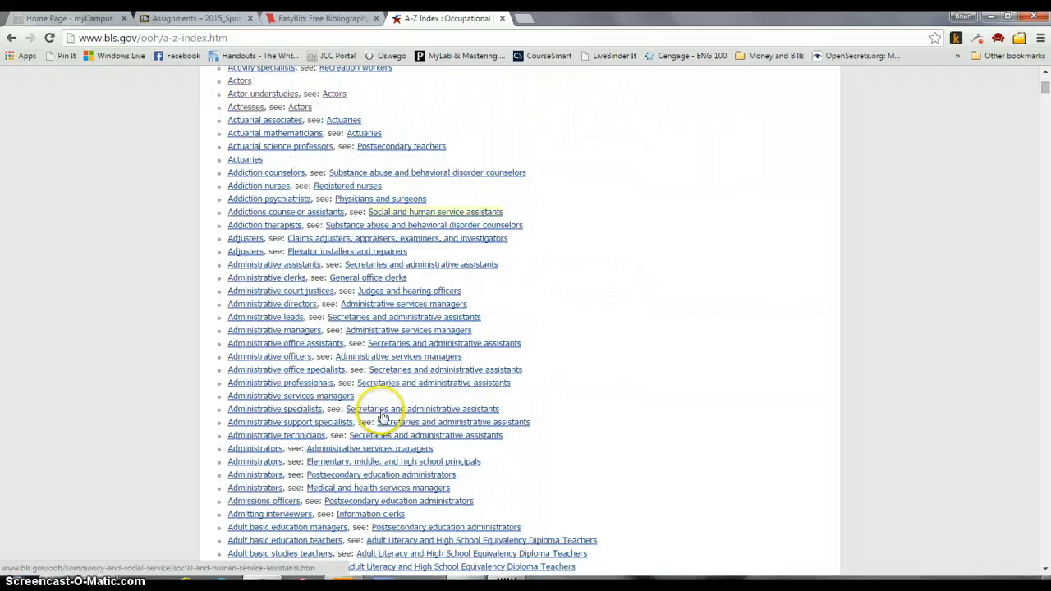
{"action": "scroll", "coordinate": [381, 416], "scroll_direction": "up", "scroll_amount": 10}
{"action": "scroll", "coordinate": [381, 416], "scroll_direction": "up", "scroll_amount": 3}
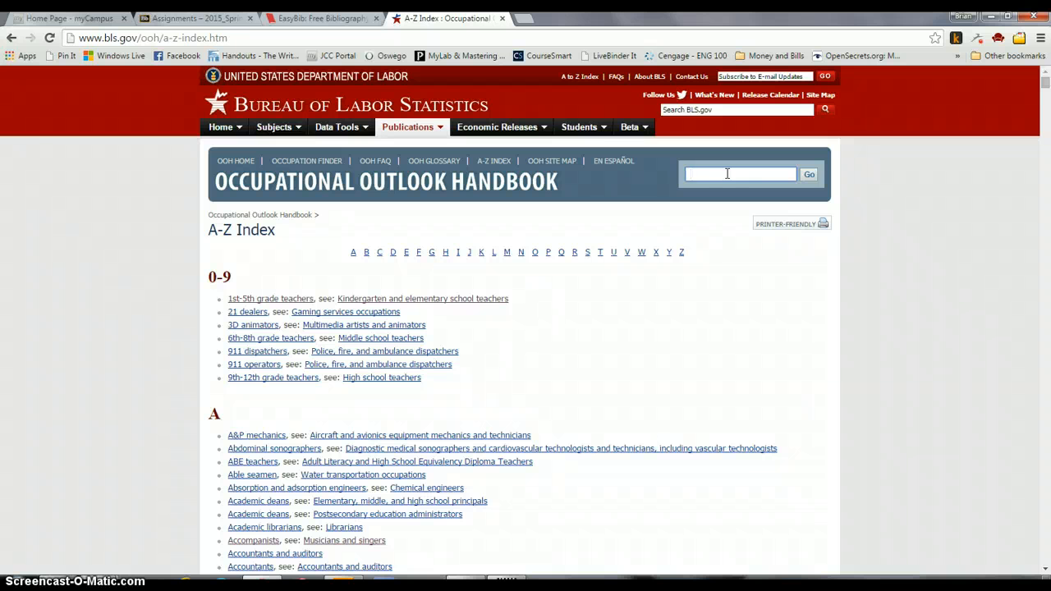
{"action": "left_click", "coordinate": [441, 300]}
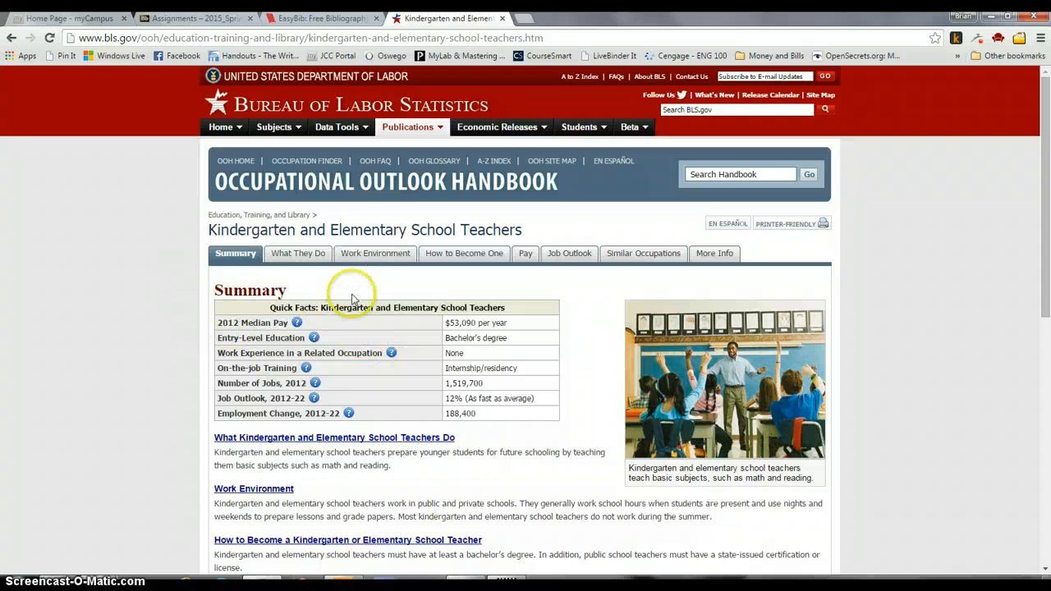
Copy the web address of the Kindergarten and Elementary School Teachers article.
{"action": "scroll", "coordinate": [187, 334], "scroll_direction": "down", "scroll_amount": 2}
{"action": "scroll", "coordinate": [187, 334], "scroll_direction": "down", "scroll_amount": 1}
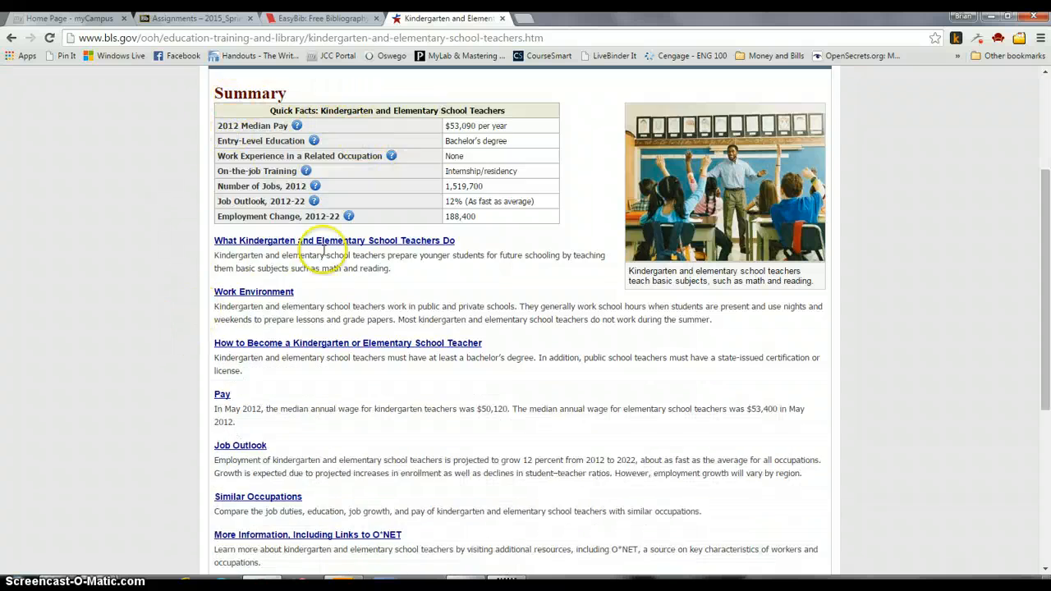
{"action": "scroll", "coordinate": [505, 355], "scroll_direction": "up", "scroll_amount": 3}
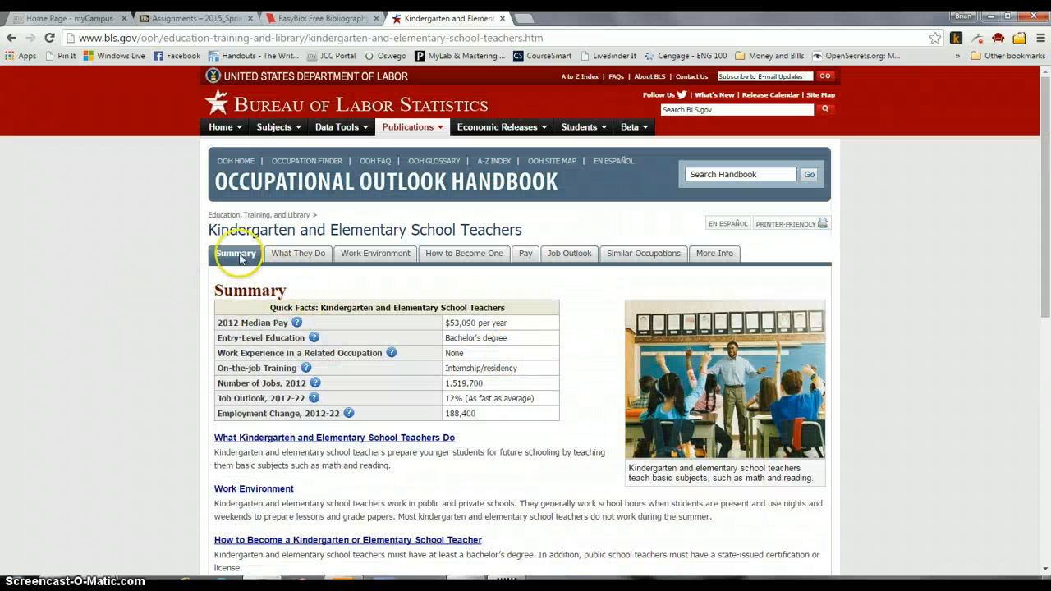
{"action": "left_click", "coordinate": [532, 235]}
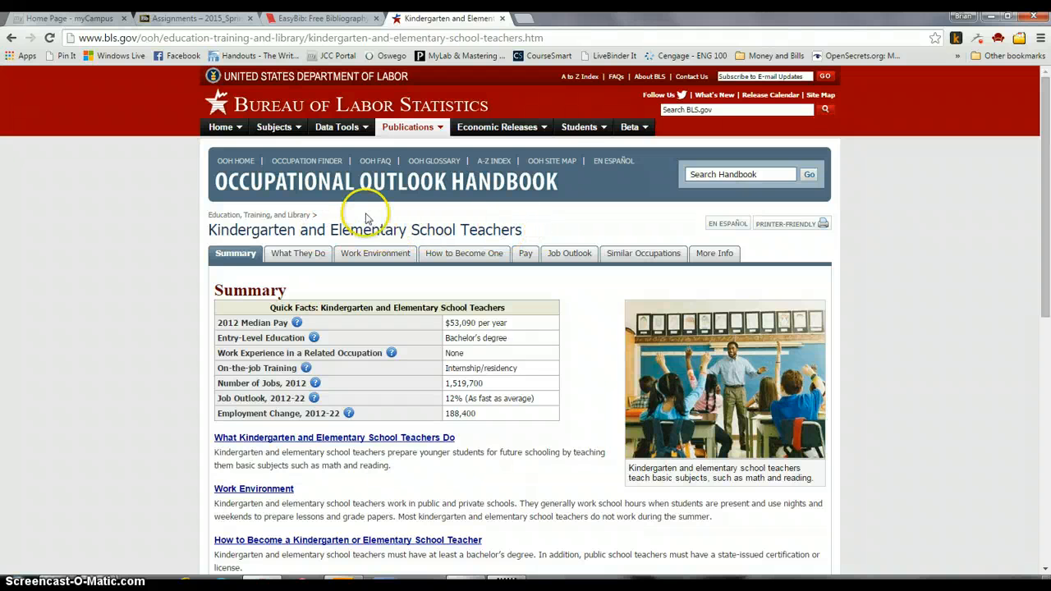
{"action": "left_click", "coordinate": [351, 37]}
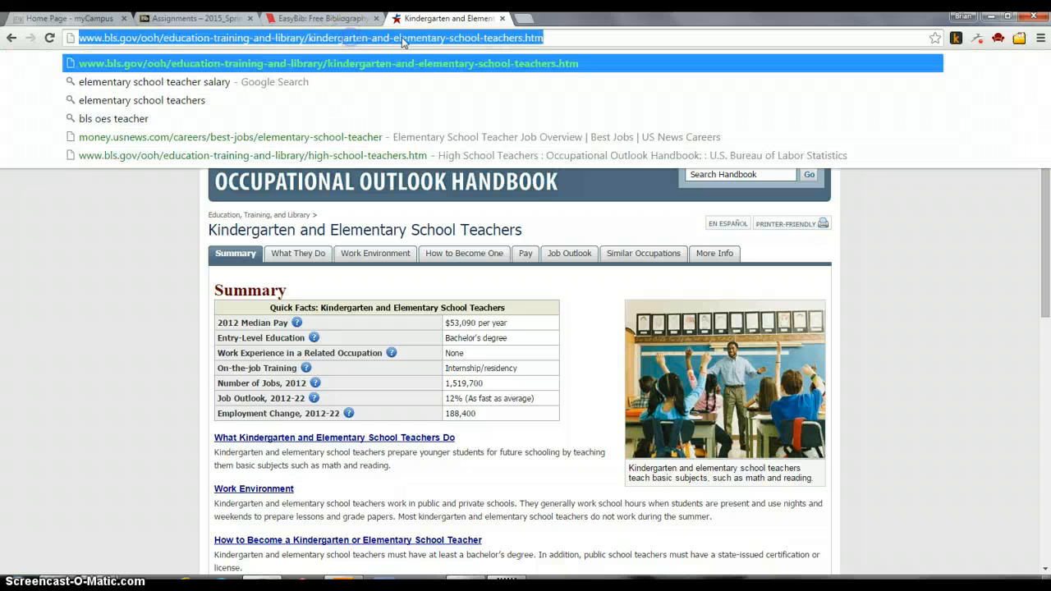
{"action": "right_click", "coordinate": [402, 39]}
{"action": "left_click", "coordinate": [504, 85]}
Switch to EasyBib, cite the copied address as an MLA website source, and continue to the citation form.
{"action": "left_click", "coordinate": [325, 18]}
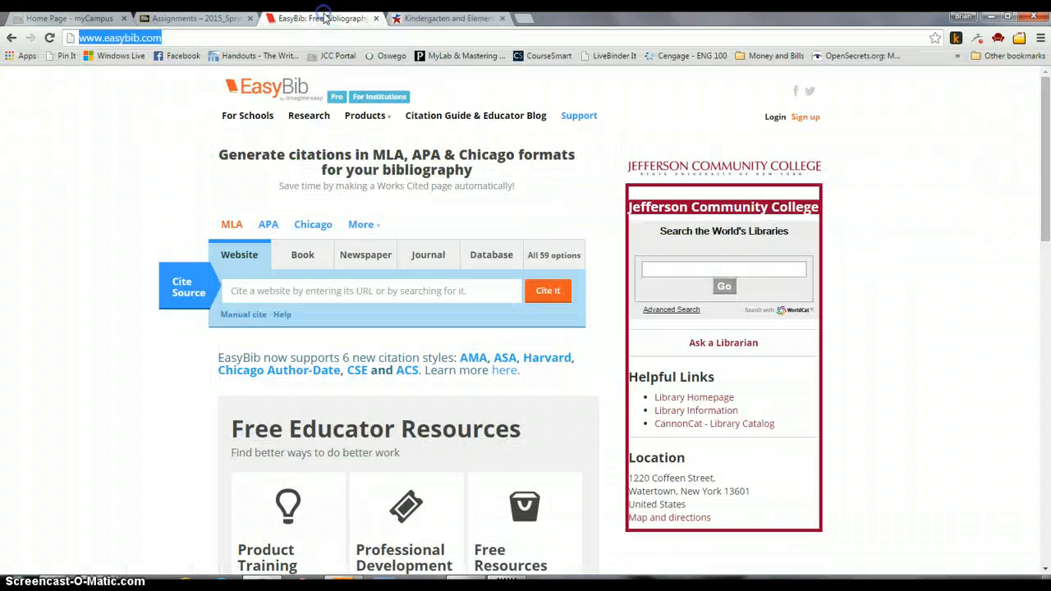
{"action": "left_click", "coordinate": [264, 287]}
{"action": "right_click", "coordinate": [257, 285]}
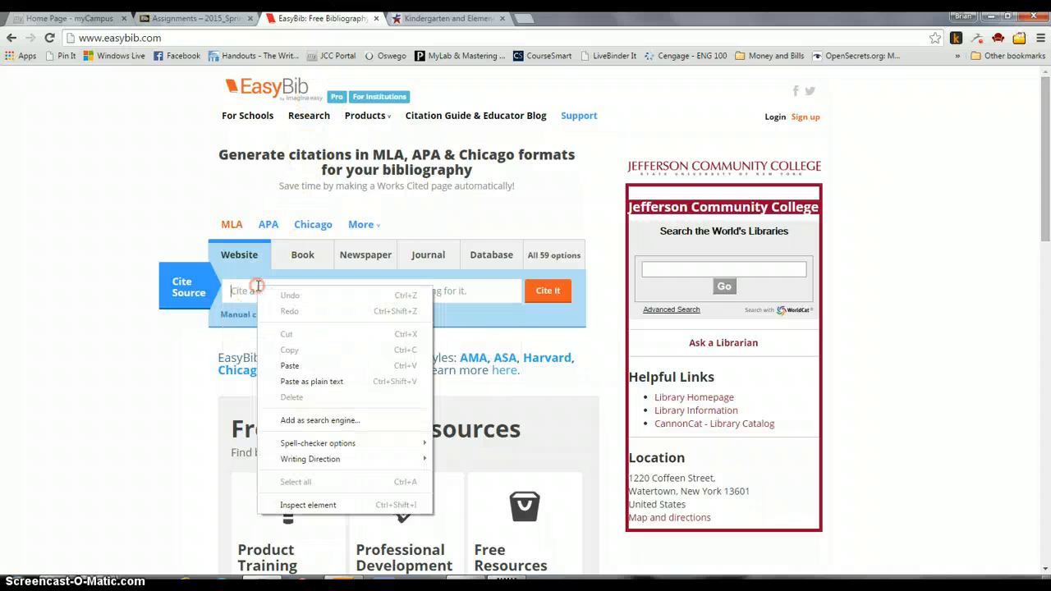
{"action": "left_click", "coordinate": [290, 366]}
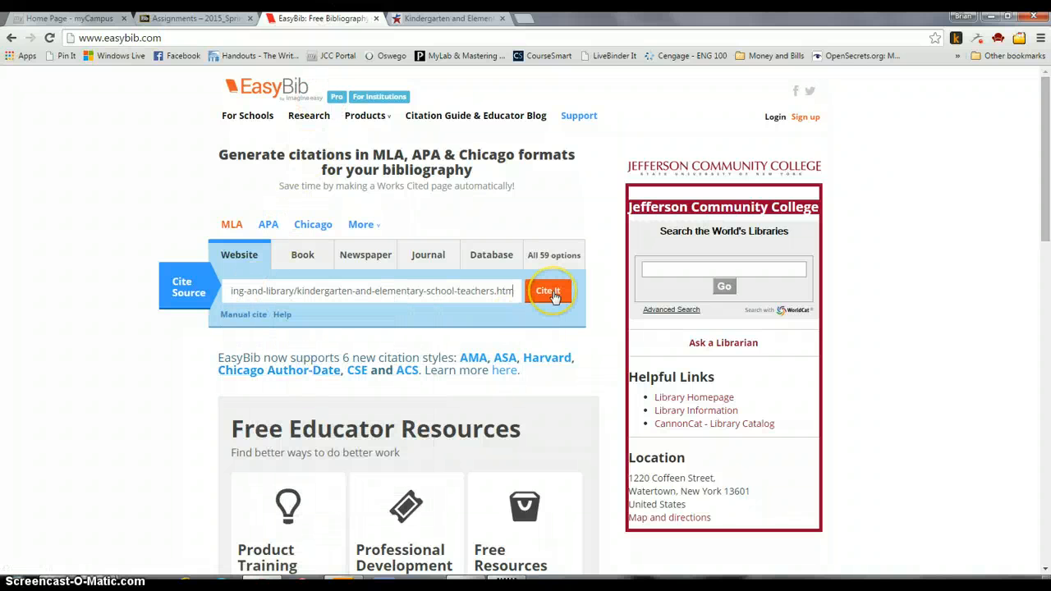
{"action": "left_click", "coordinate": [550, 294]}
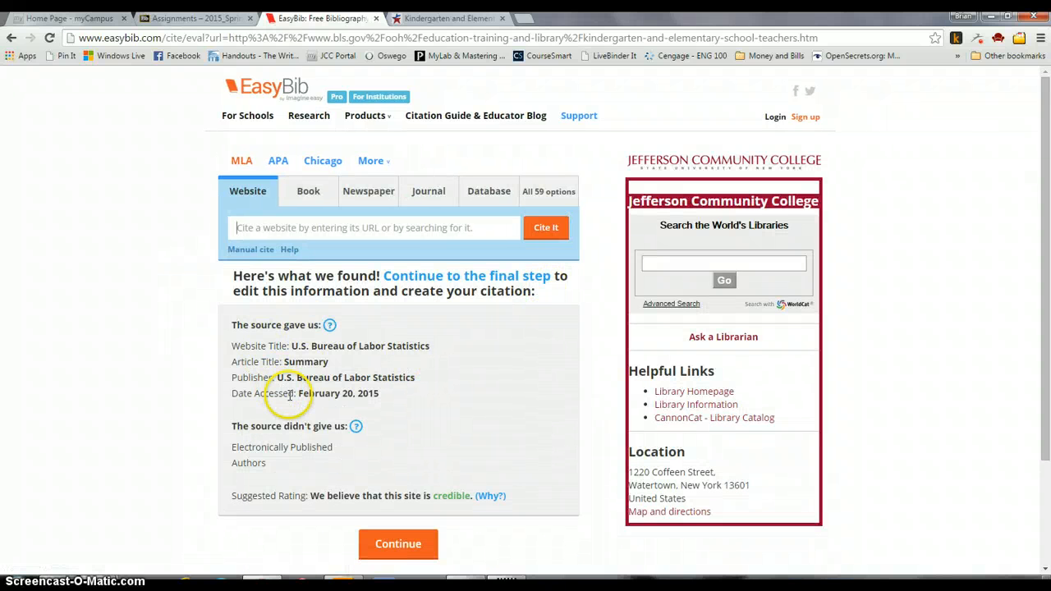
{"action": "left_click", "coordinate": [397, 544]}
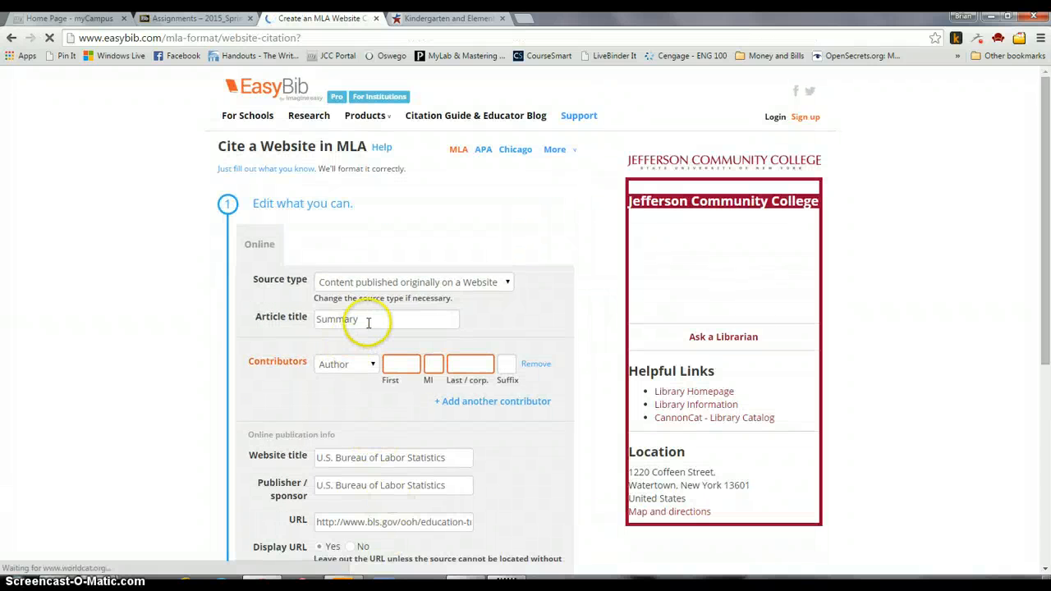
Copy the heading from the handbook article into EasyBib's article title so it reads "Kindergarten and Elementary School Teachers Summary".
{"action": "left_click", "coordinate": [368, 322]}
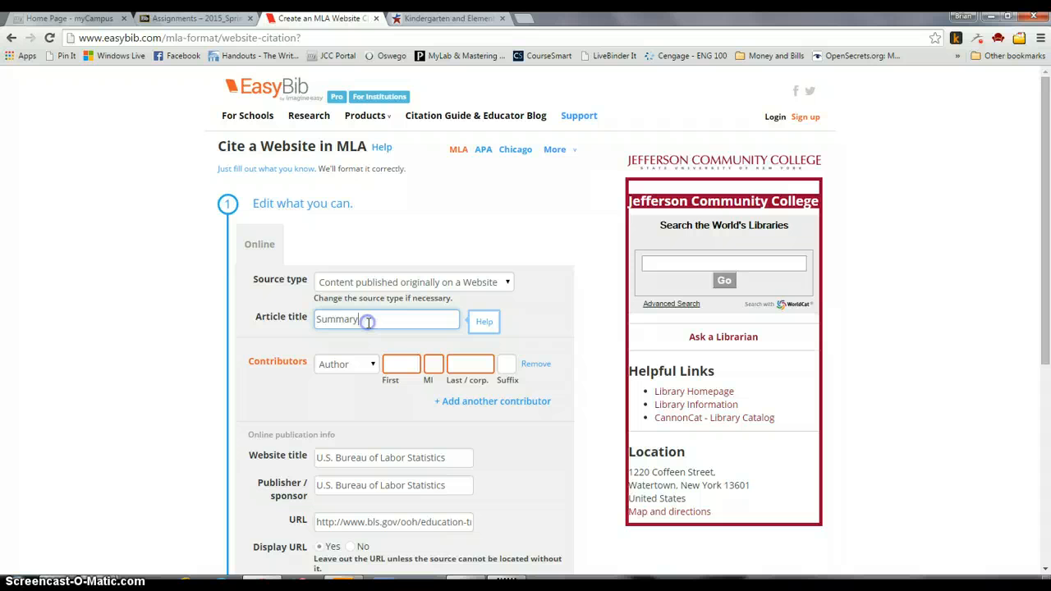
{"action": "left_click", "coordinate": [450, 18]}
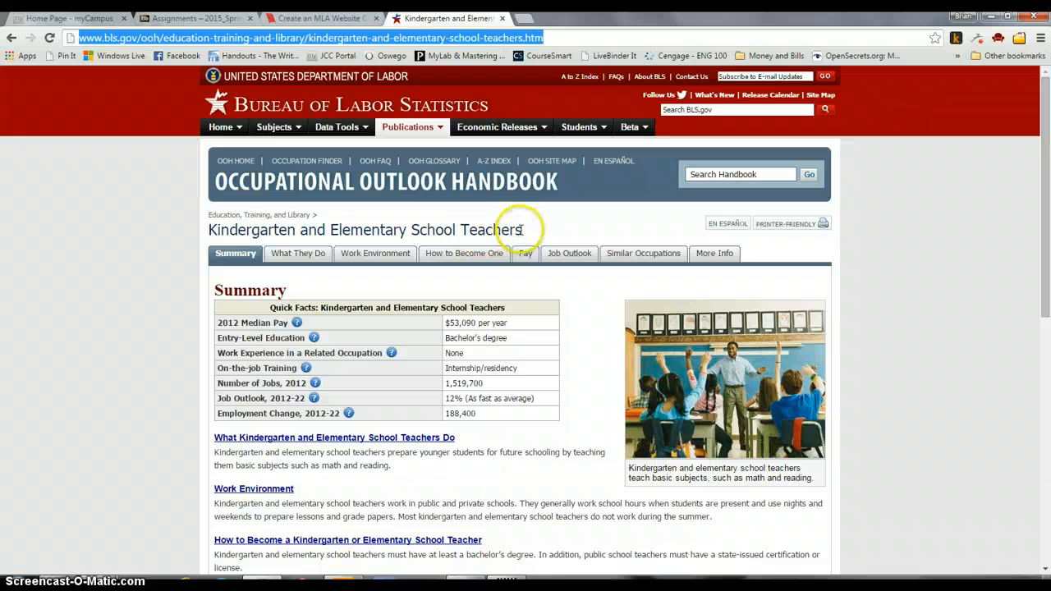
{"action": "left_click_drag", "start_coordinate": [522, 231], "coordinate": [209, 232]}
{"action": "right_click", "coordinate": [210, 232]}
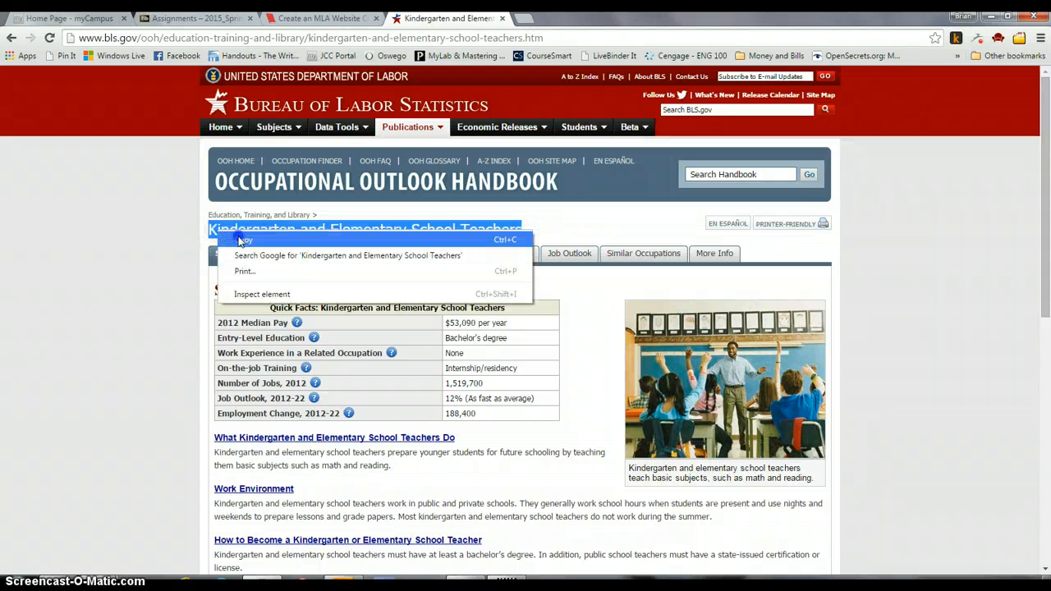
{"action": "left_click", "coordinate": [239, 237]}
{"action": "left_click", "coordinate": [346, 24]}
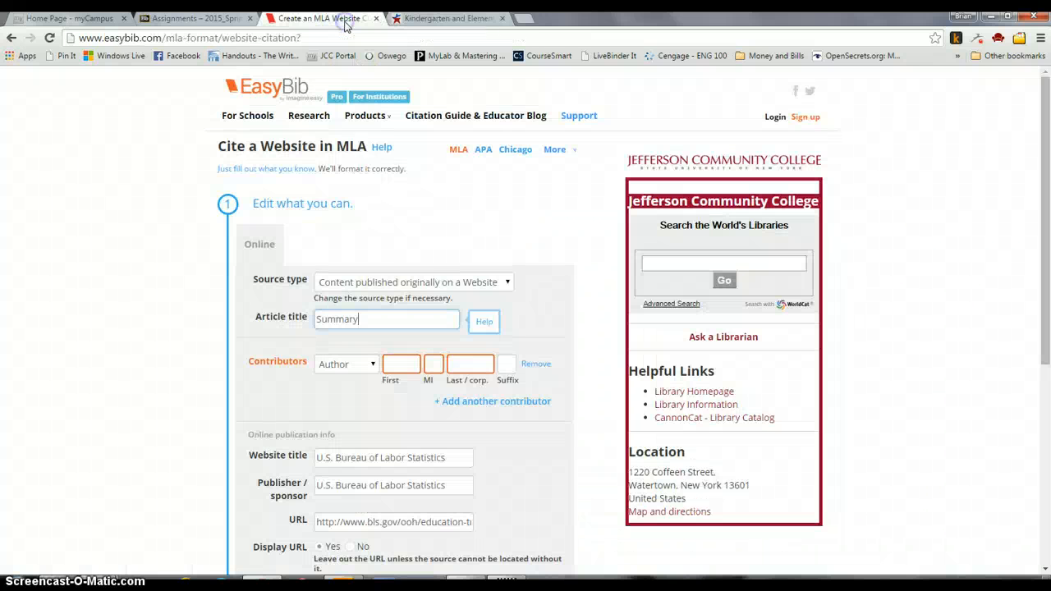
{"action": "left_click", "coordinate": [319, 321]}
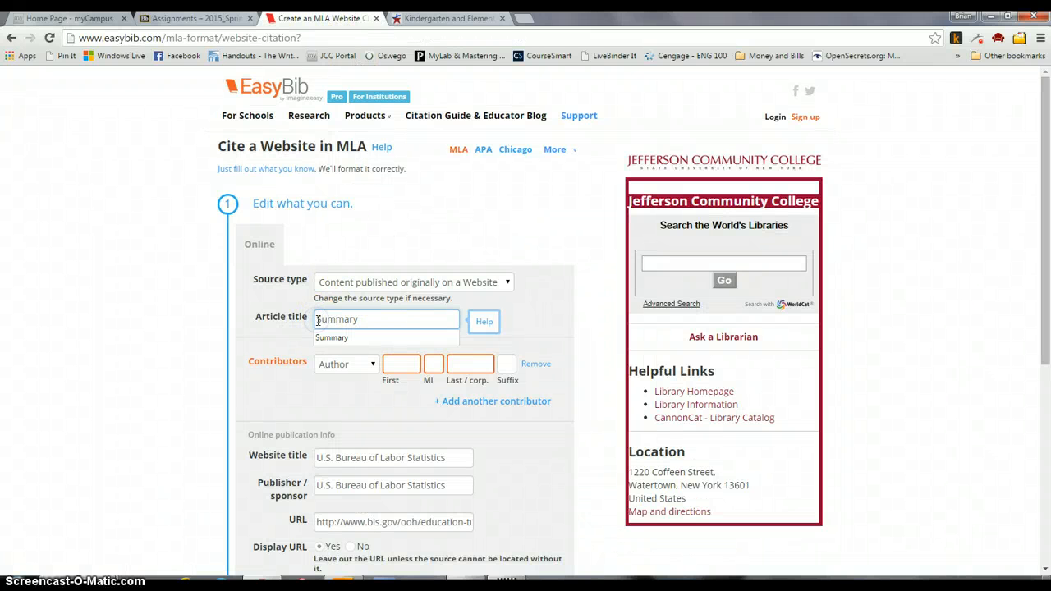
{"action": "key", "text": "ctrl+v"}
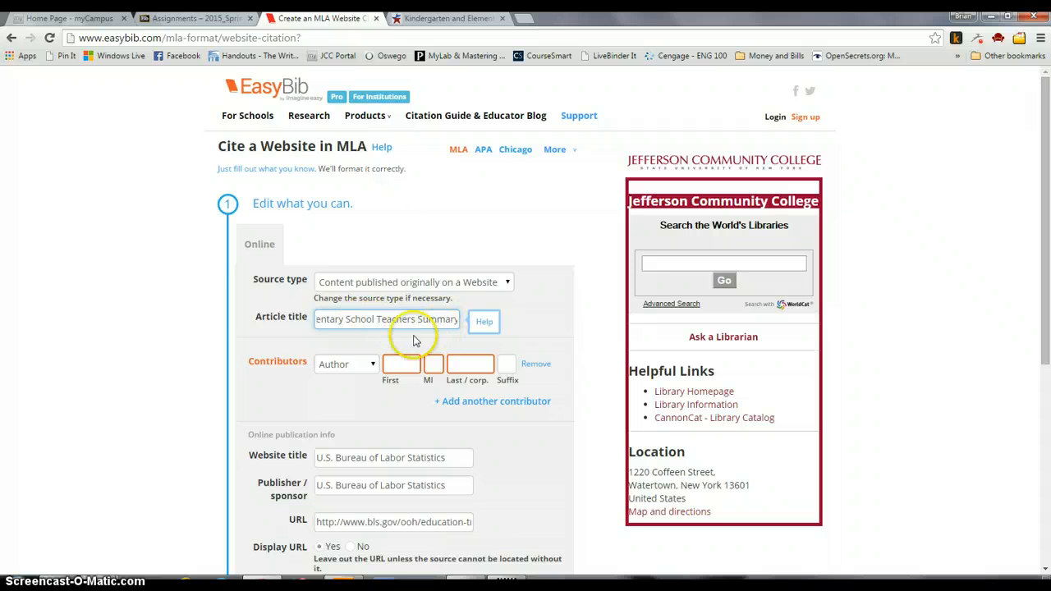
Check the handbook article for an author to credit in the citation, and return to the EasyBib form.
{"action": "left_click", "coordinate": [451, 21]}
{"action": "left_click", "coordinate": [155, 316]}
{"action": "scroll", "coordinate": [164, 286], "scroll_direction": "down", "scroll_amount": 6}
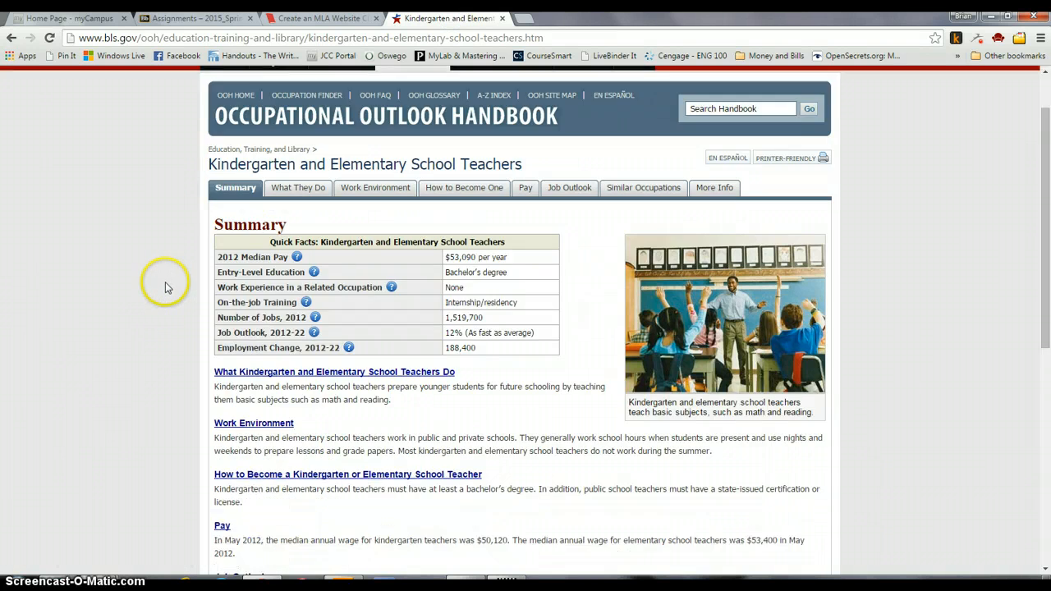
{"action": "scroll", "coordinate": [165, 287], "scroll_direction": "up", "scroll_amount": 7}
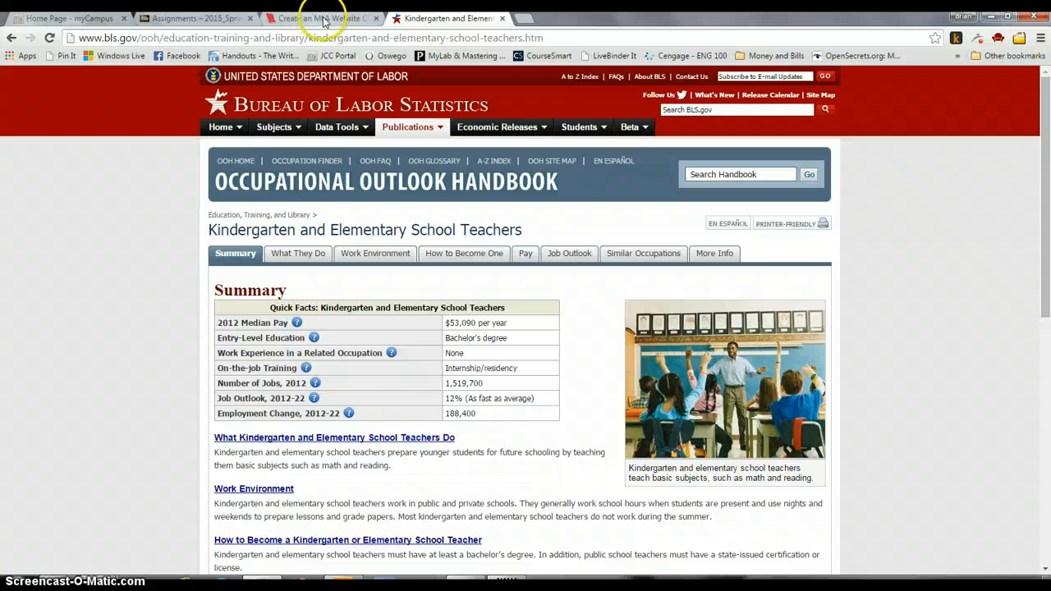
{"action": "left_click", "coordinate": [323, 18]}
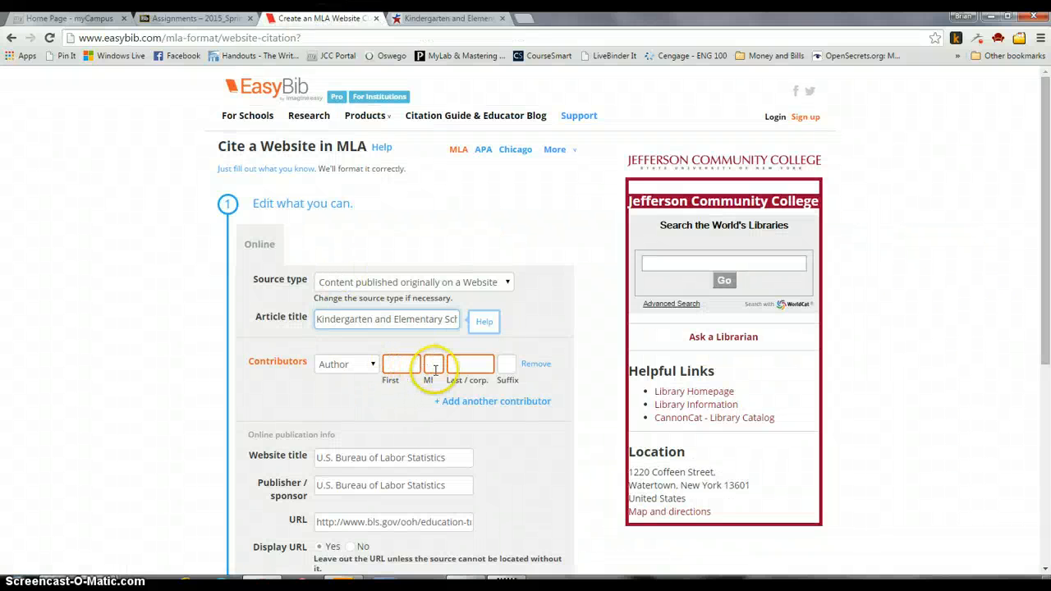
Look up the publish date at the end of the handbook article and set the citation's electronic publication date to 08 January 2014.
{"action": "scroll", "coordinate": [213, 417], "scroll_direction": "down", "scroll_amount": 2}
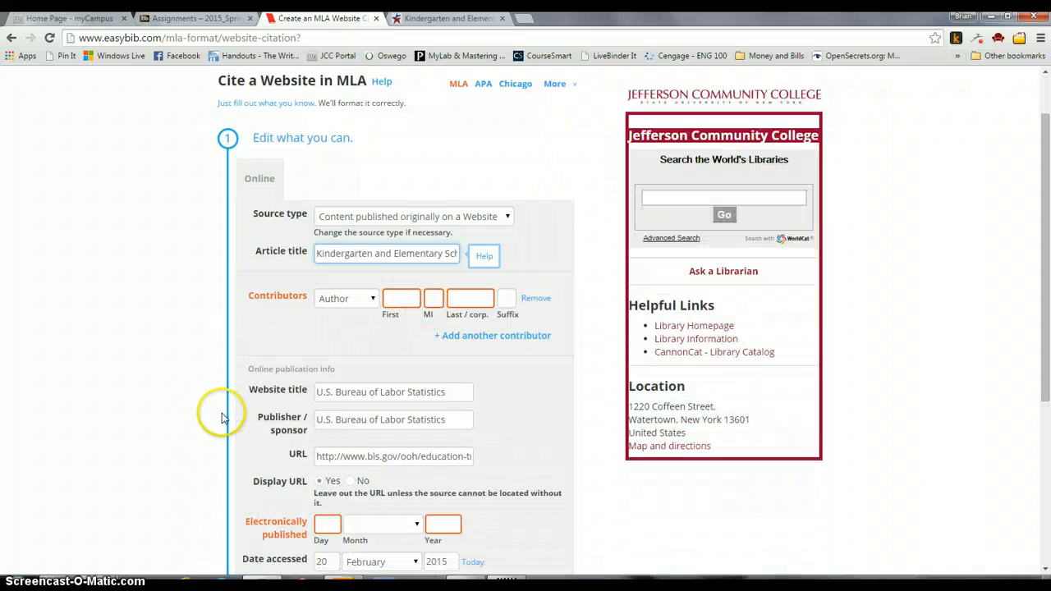
{"action": "scroll", "coordinate": [221, 417], "scroll_direction": "down", "scroll_amount": 2}
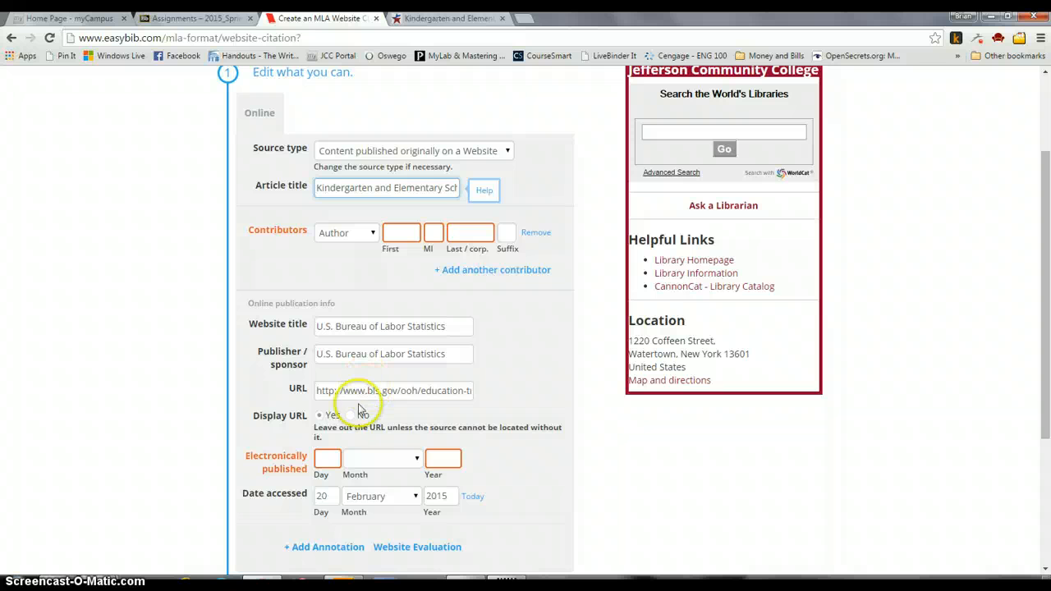
{"action": "left_click", "coordinate": [456, 18]}
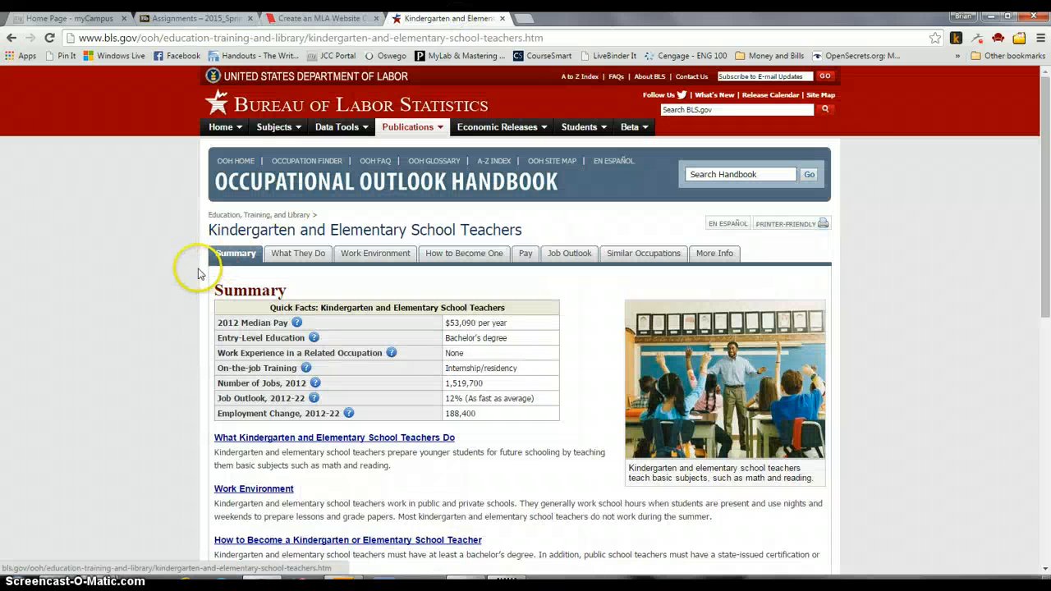
{"action": "scroll", "coordinate": [169, 257], "scroll_direction": "down", "scroll_amount": 10}
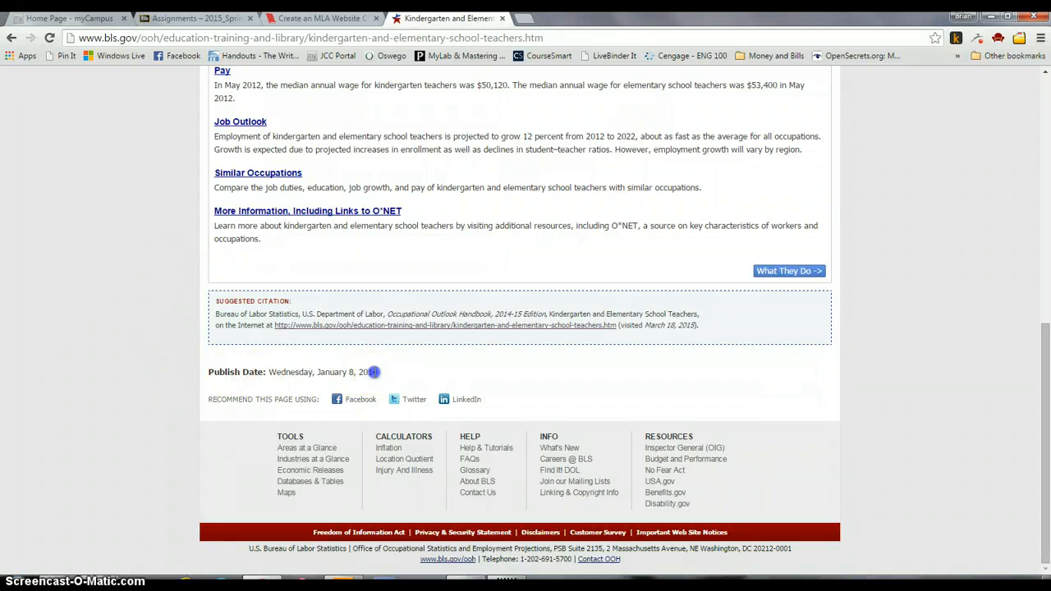
{"action": "left_click_drag", "start_coordinate": [373, 371], "coordinate": [269, 371]}
{"action": "left_click", "coordinate": [293, 396]}
{"action": "left_click", "coordinate": [337, 22]}
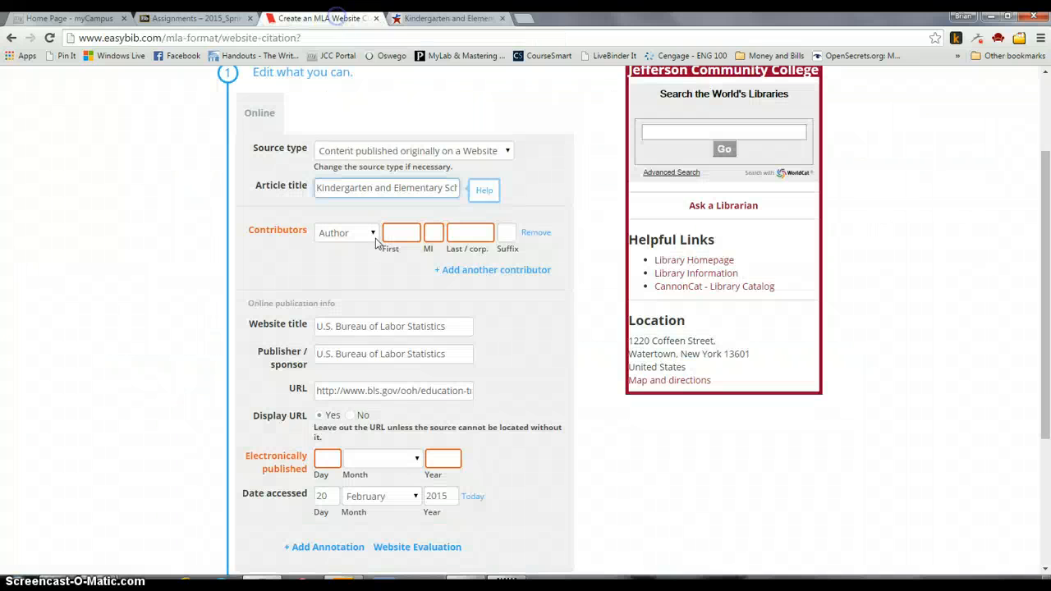
{"action": "left_click", "coordinate": [329, 460]}
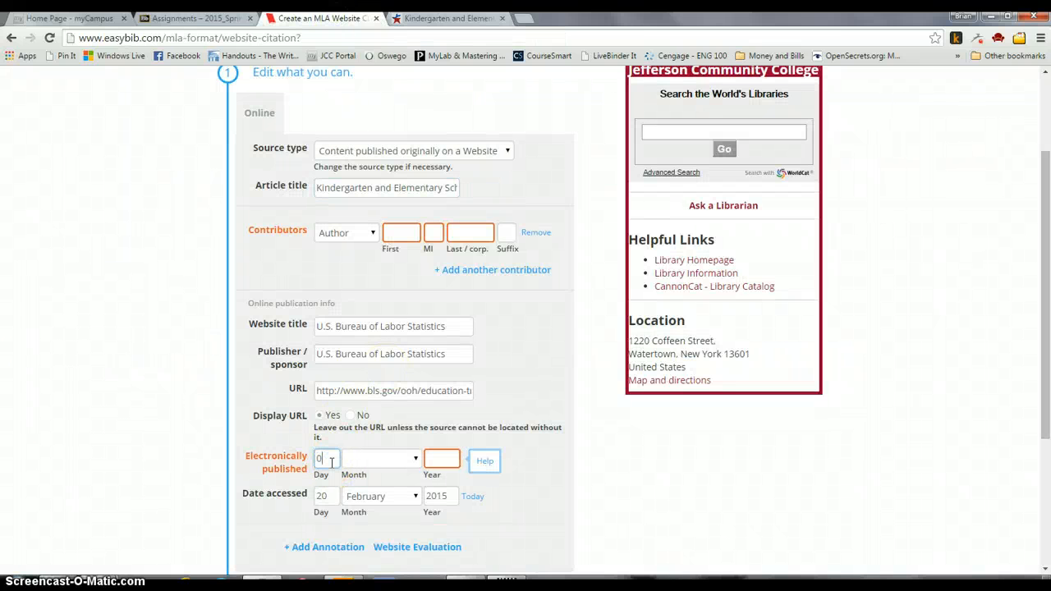
{"action": "left_click", "coordinate": [413, 460]}
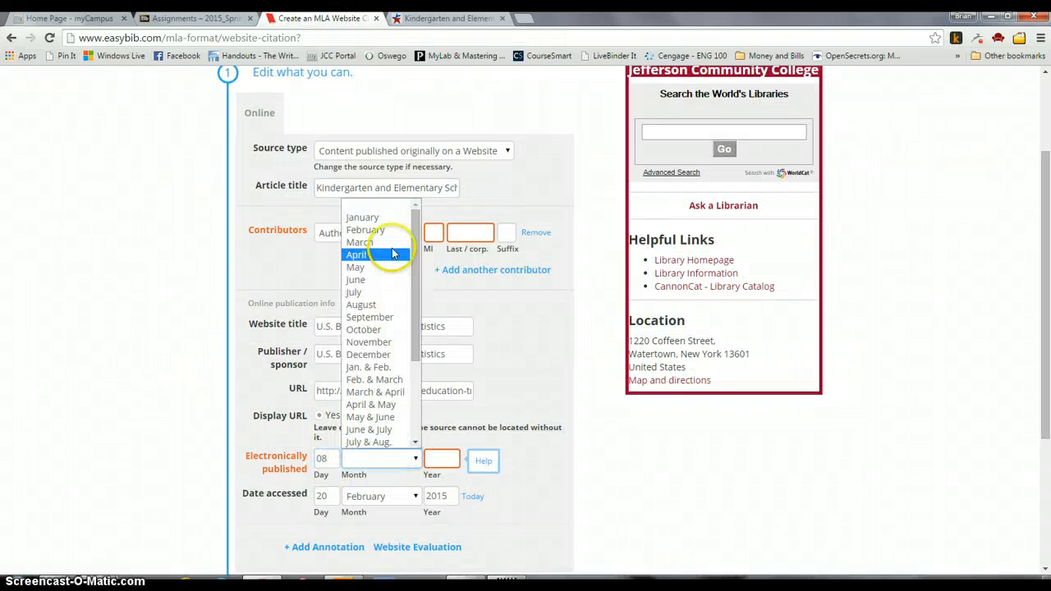
{"action": "left_click", "coordinate": [390, 220]}
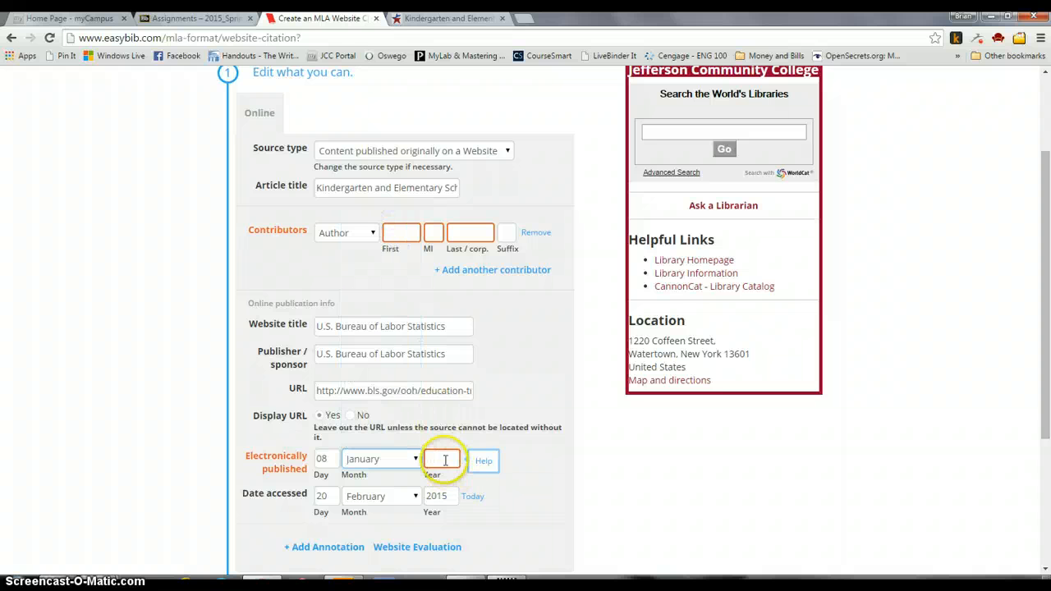
{"action": "type", "text": "2014"}
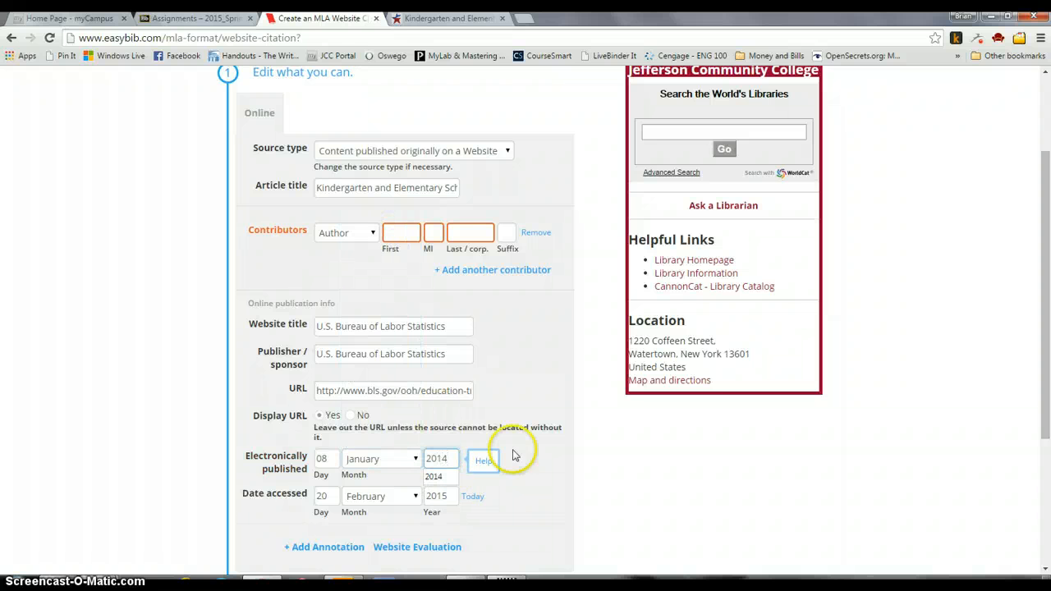
{"action": "left_click", "coordinate": [536, 445]}
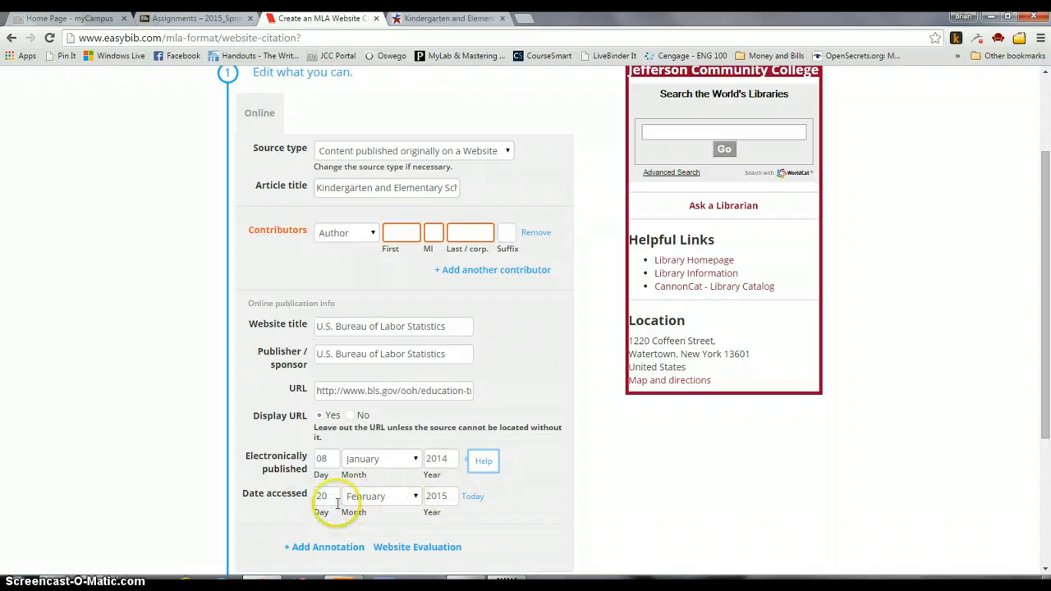
Create the MLA citation from the completed form and highlight its article title for review.
{"action": "scroll", "coordinate": [535, 504], "scroll_direction": "down", "scroll_amount": 2}
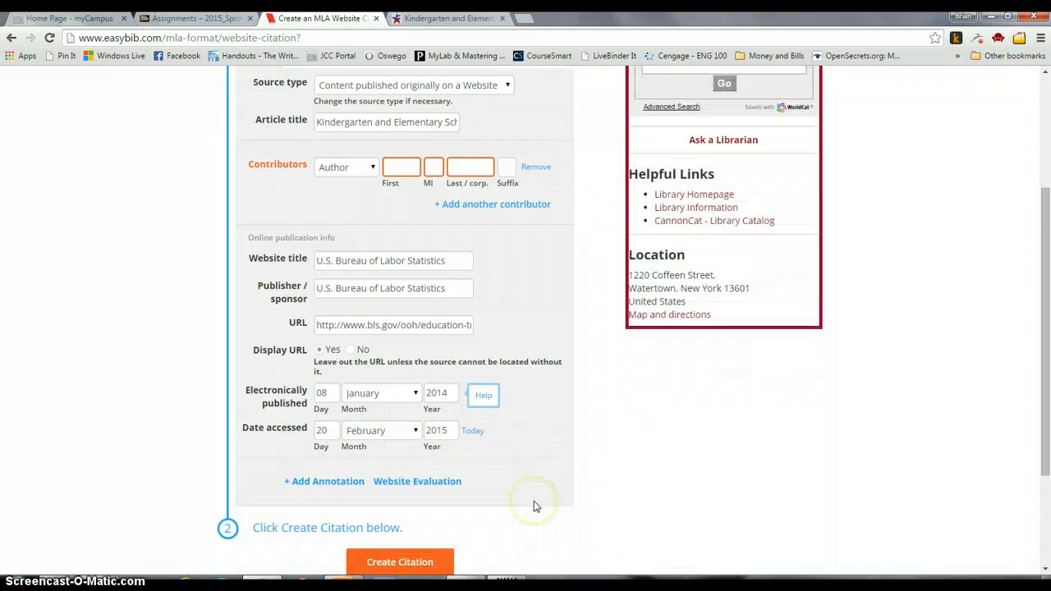
{"action": "left_click", "coordinate": [402, 501]}
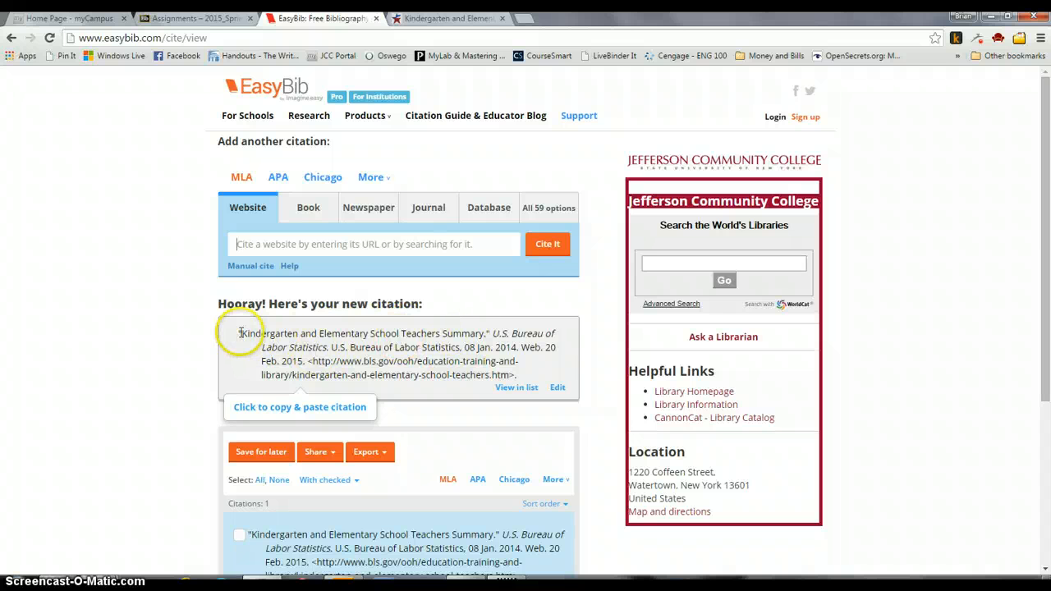
{"action": "left_click_drag", "start_coordinate": [321, 330], "coordinate": [461, 330]}
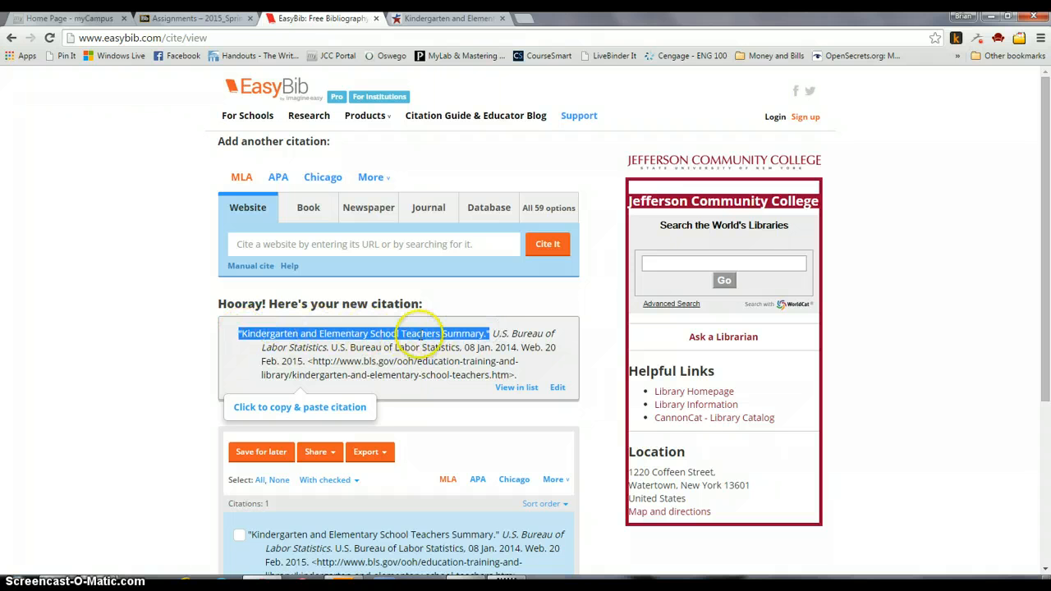
{"action": "left_click", "coordinate": [243, 347]}
Switch to the handbook article and open its section "What Kindergarten and Elementary School Teachers Do".
{"action": "left_click", "coordinate": [446, 18]}
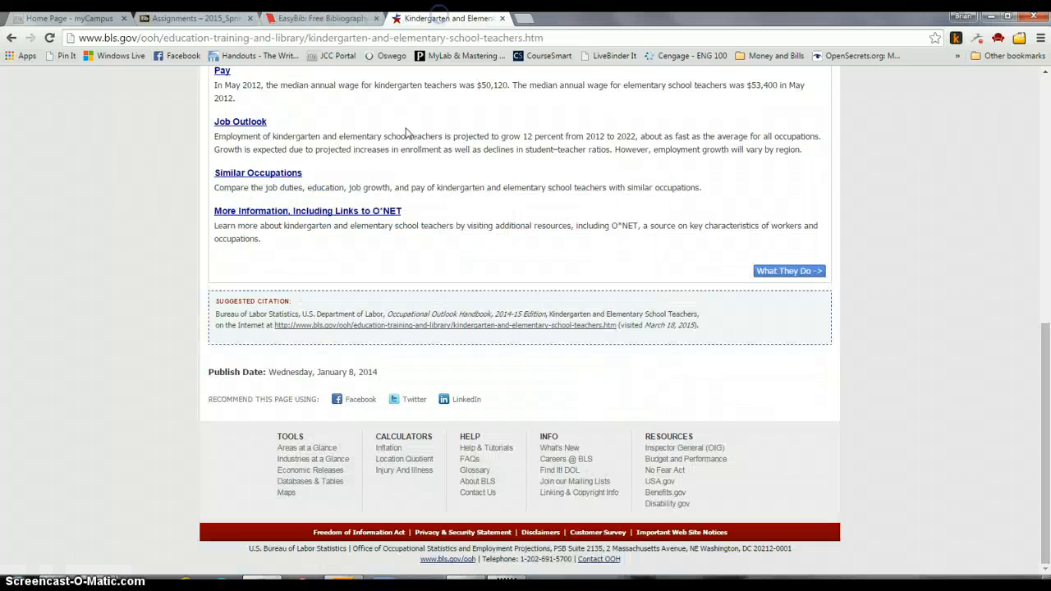
{"action": "scroll", "coordinate": [370, 217], "scroll_direction": "up", "scroll_amount": 7}
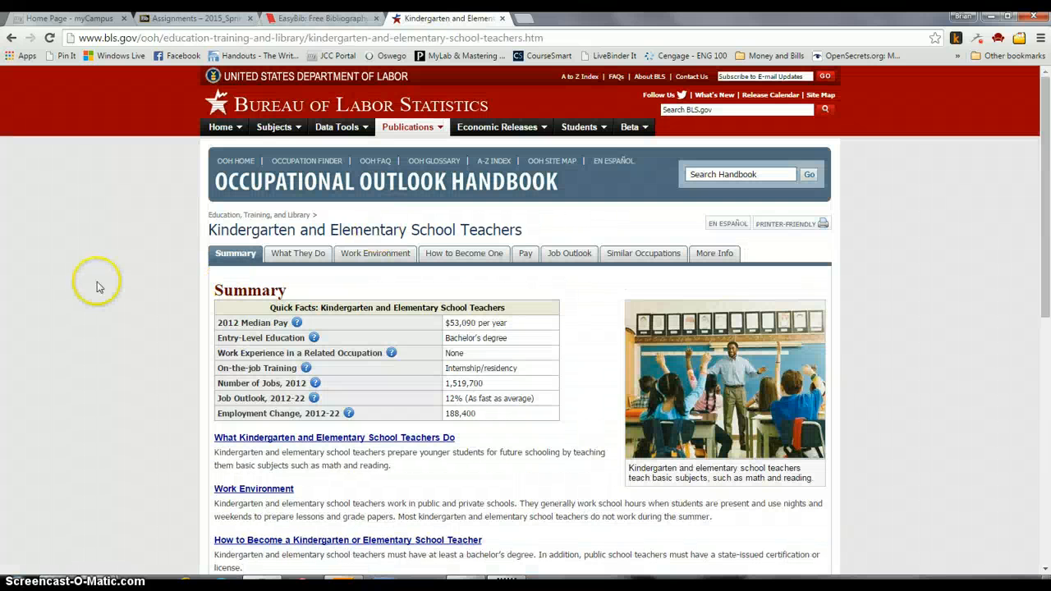
{"action": "scroll", "coordinate": [164, 409], "scroll_direction": "down", "scroll_amount": 1}
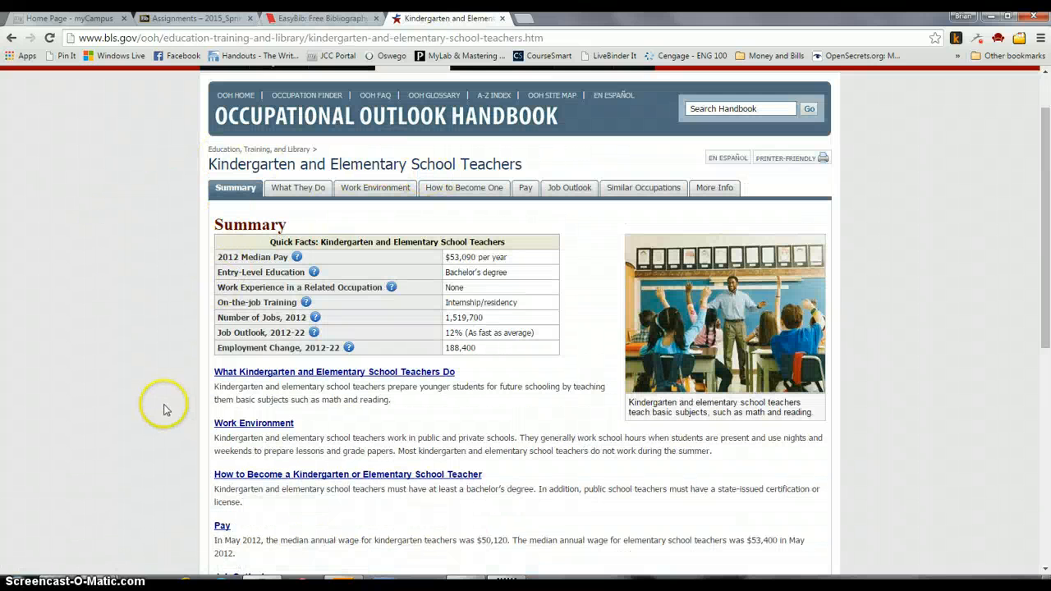
{"action": "left_click", "coordinate": [341, 374]}
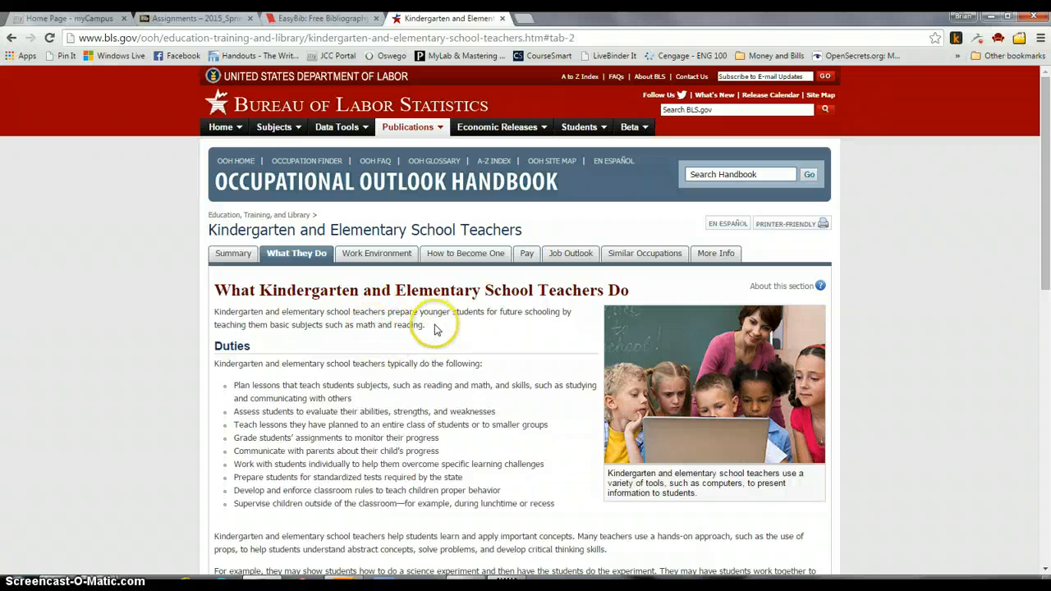
Copy the web address of the handbook's What They Do section.
{"action": "left_click", "coordinate": [315, 19]}
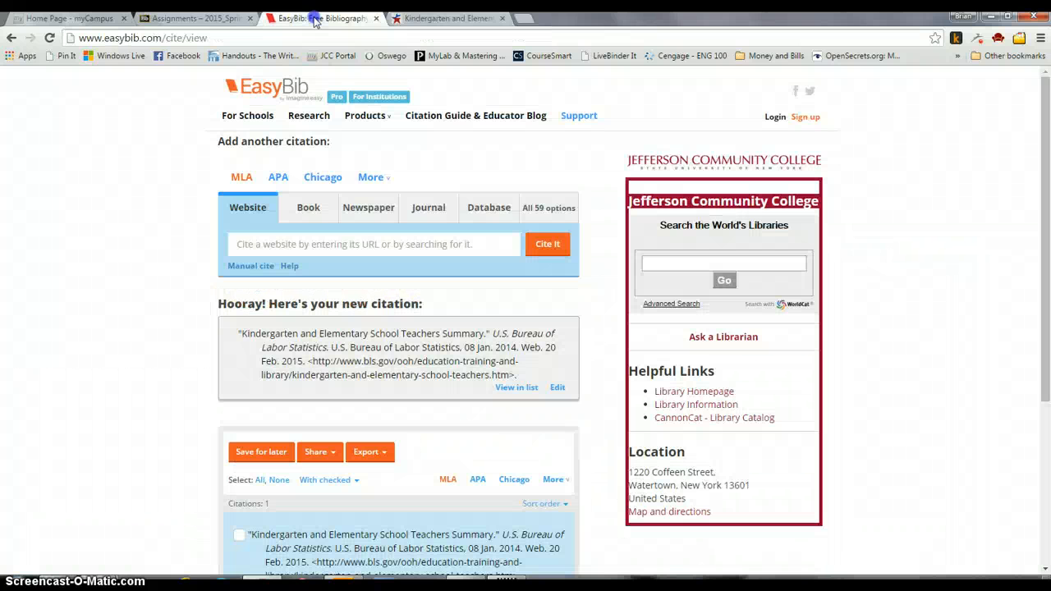
{"action": "left_click", "coordinate": [433, 18]}
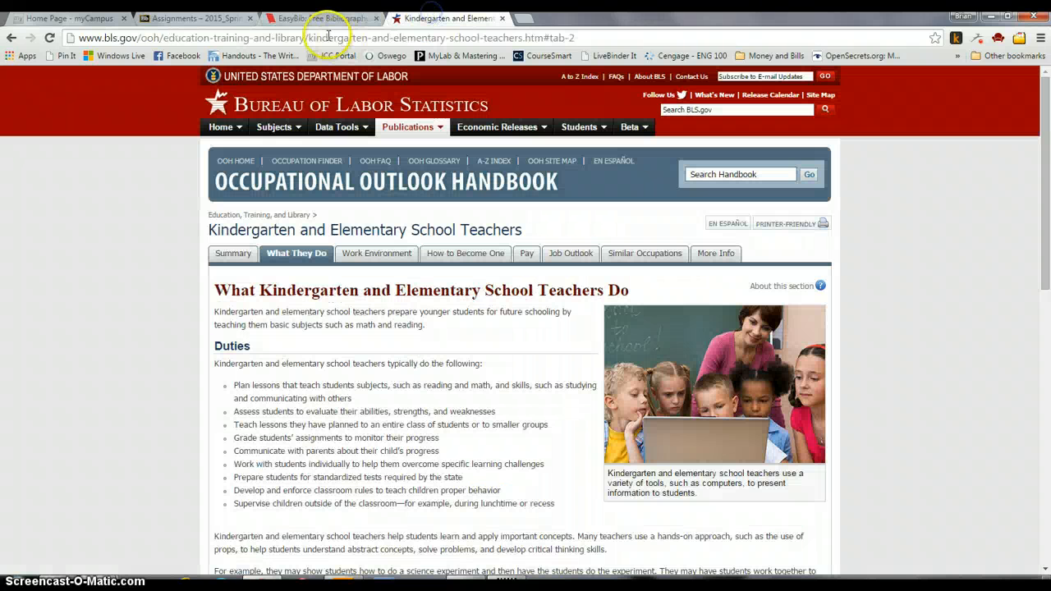
{"action": "left_click", "coordinate": [325, 38]}
{"action": "key", "text": "ctrl+c"}
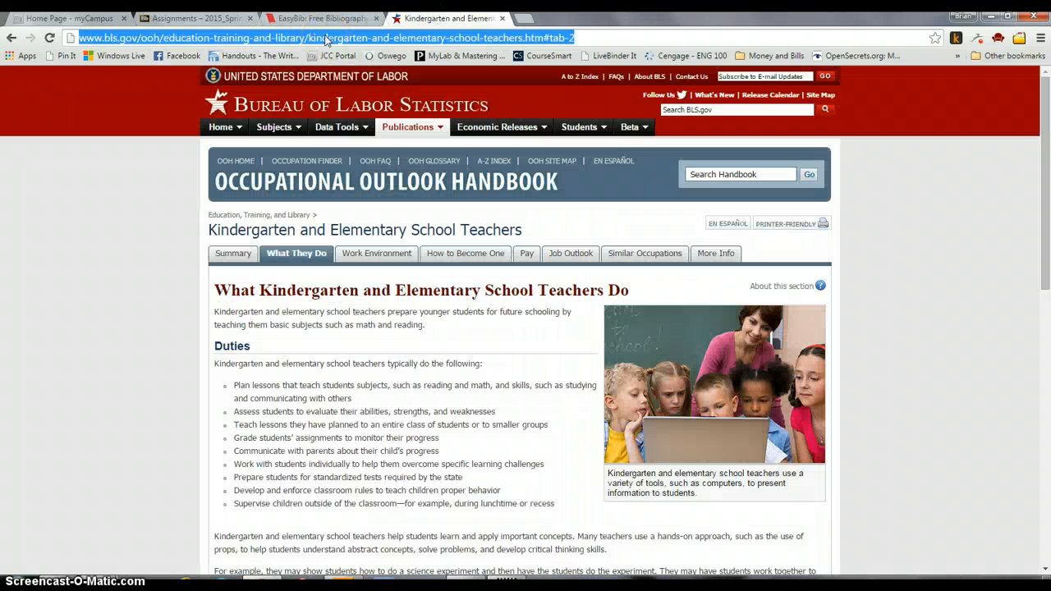
Switch to EasyBib, cite the copied section address as another MLA website source, and continue to the citation form.
{"action": "left_click", "coordinate": [315, 18]}
{"action": "left_click", "coordinate": [293, 244]}
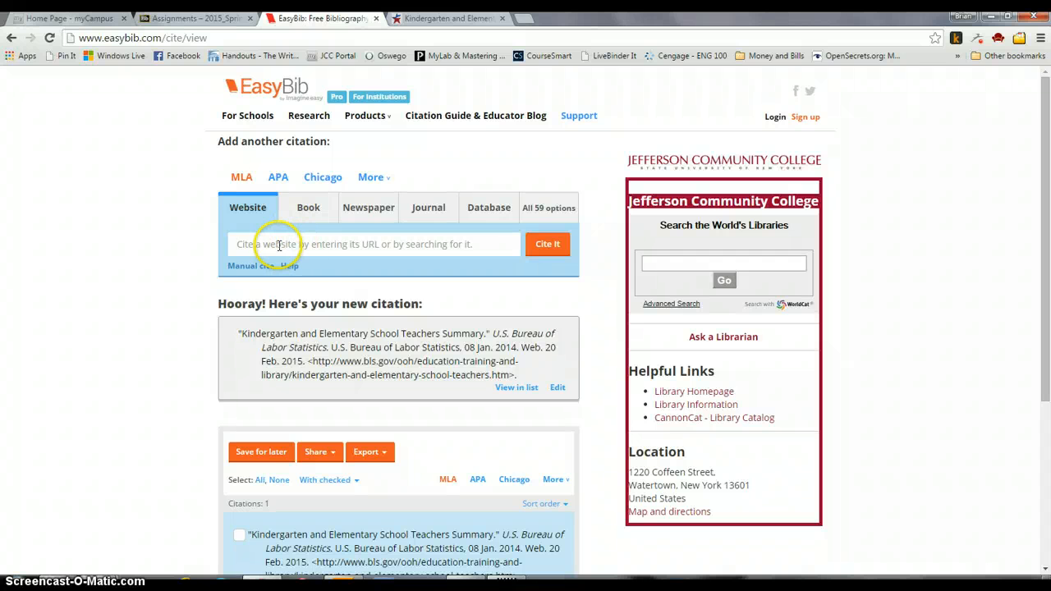
{"action": "right_click", "coordinate": [279, 245]}
{"action": "left_click", "coordinate": [316, 324]}
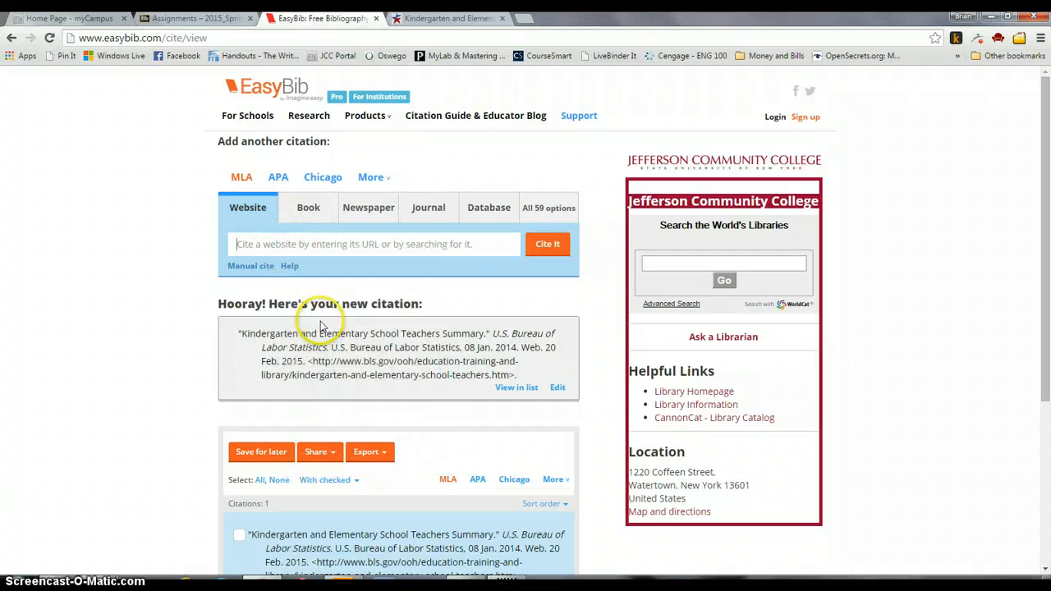
{"action": "left_click", "coordinate": [546, 243]}
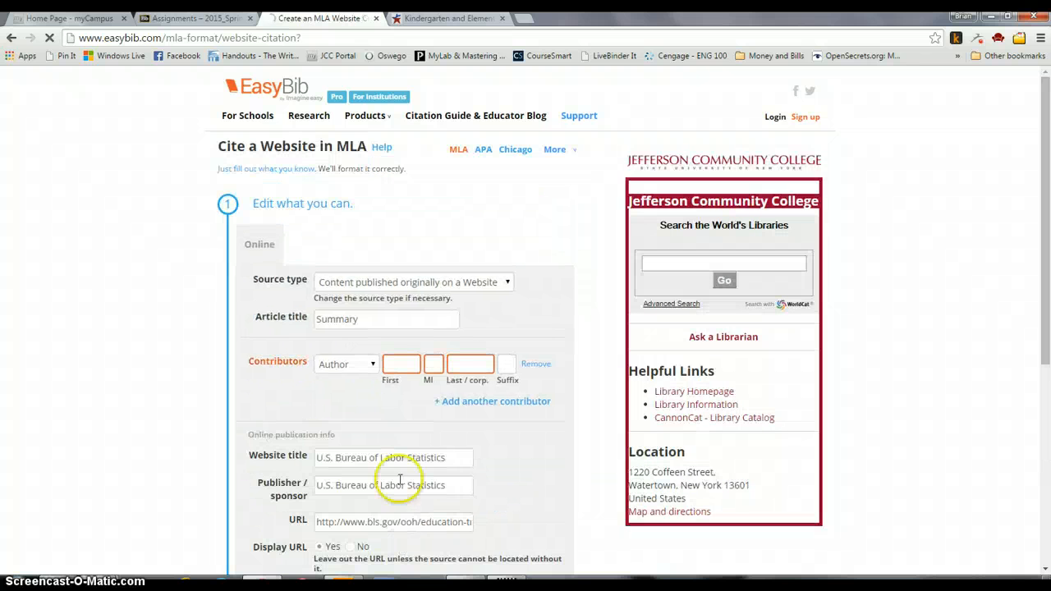
Replace the article title with the heading copied from the handbook section, "What Kindergarten and Elementary School Teachers Do".
{"action": "left_click", "coordinate": [378, 319]}
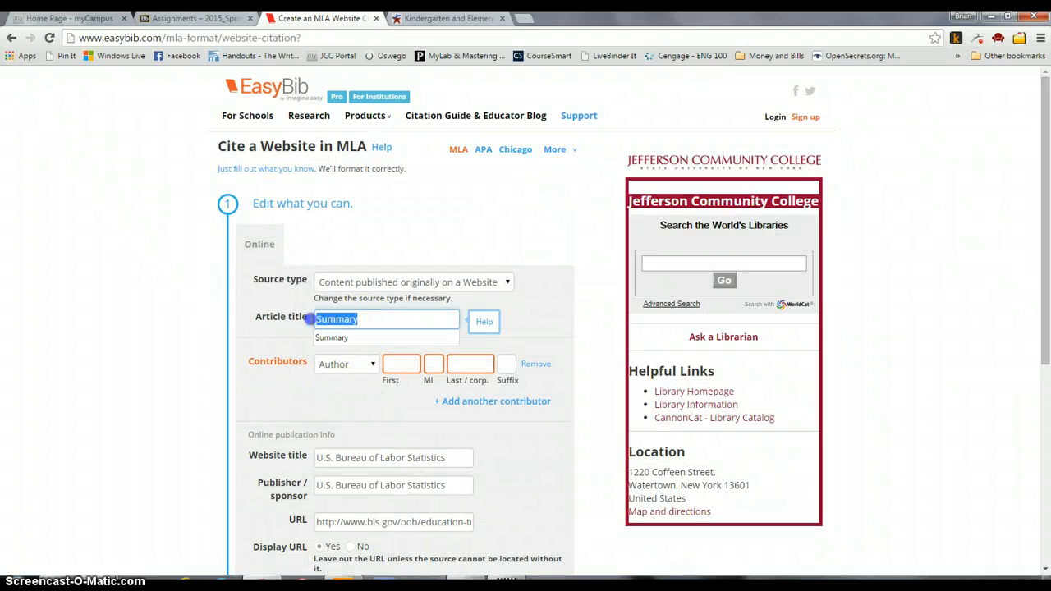
{"action": "left_click", "coordinate": [382, 319]}
{"action": "key", "text": "BackSpace"}
{"action": "left_click", "coordinate": [437, 18]}
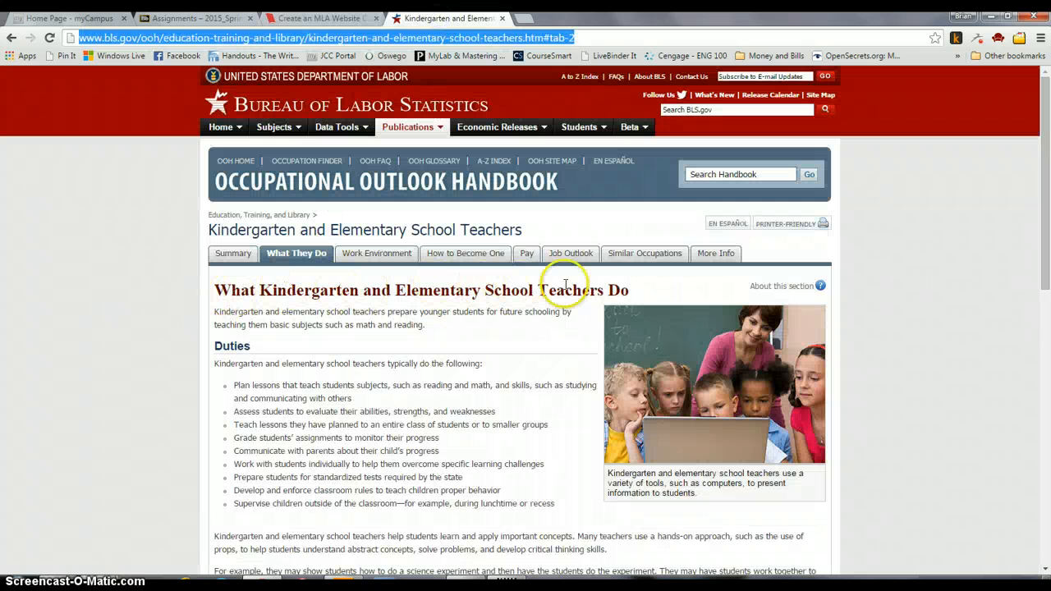
{"action": "left_click_drag", "start_coordinate": [629, 291], "coordinate": [220, 296]}
{"action": "key", "text": "ctrl+c"}
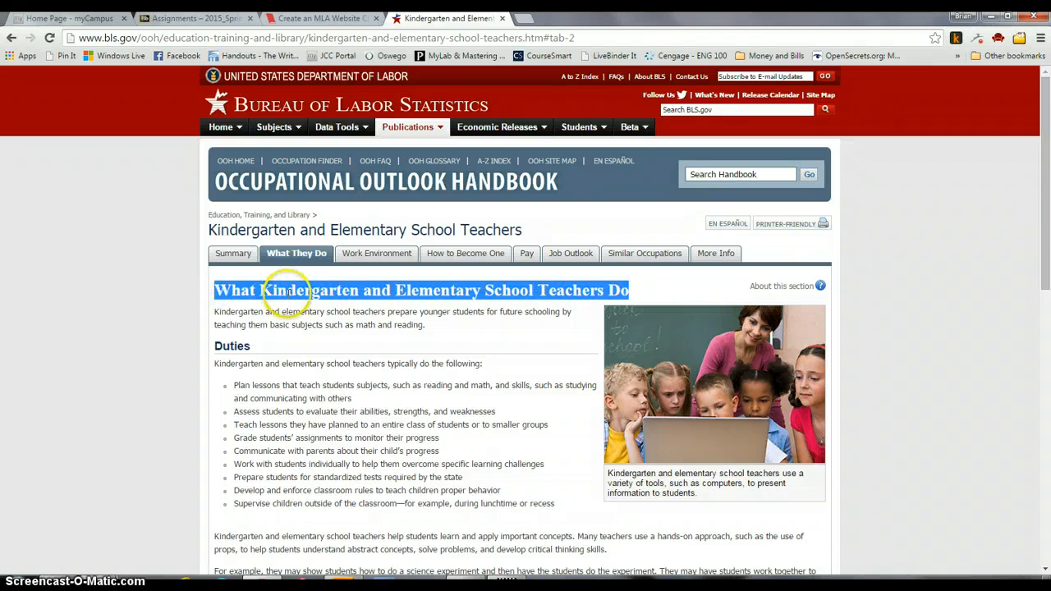
{"action": "left_click", "coordinate": [324, 18]}
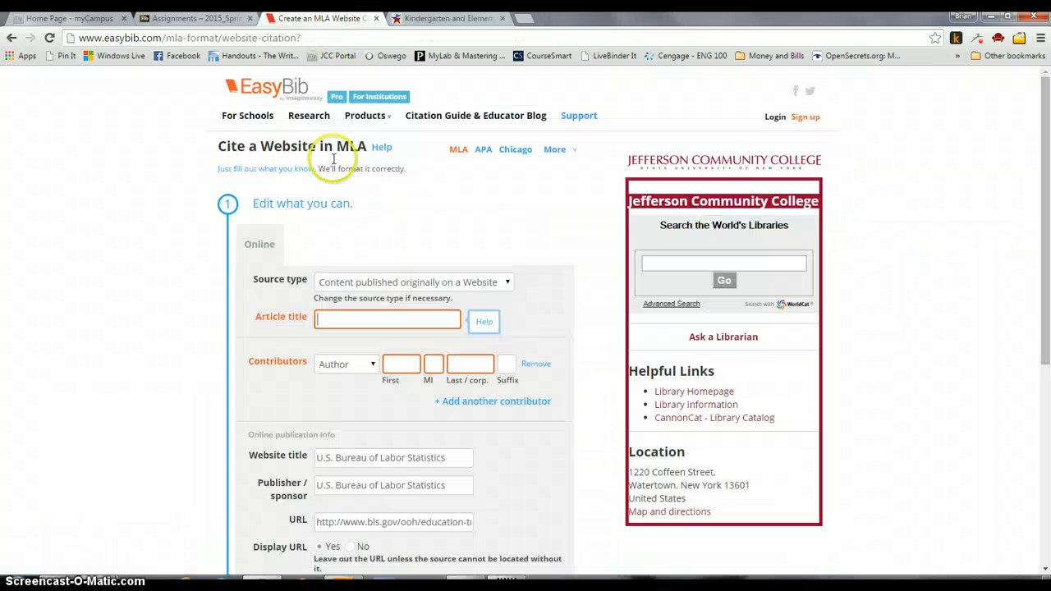
{"action": "left_click", "coordinate": [334, 321]}
{"action": "key", "text": "ctrl+v"}
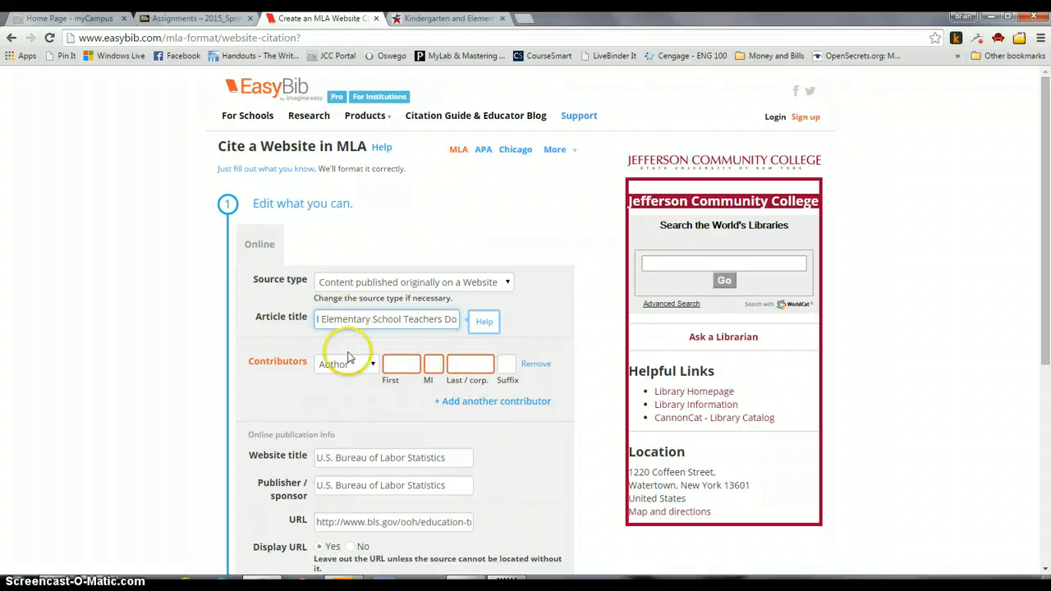
Look up the publish date at the end of the handbook section and return to the EasyBib form.
{"action": "scroll", "coordinate": [457, 417], "scroll_direction": "down", "scroll_amount": 3}
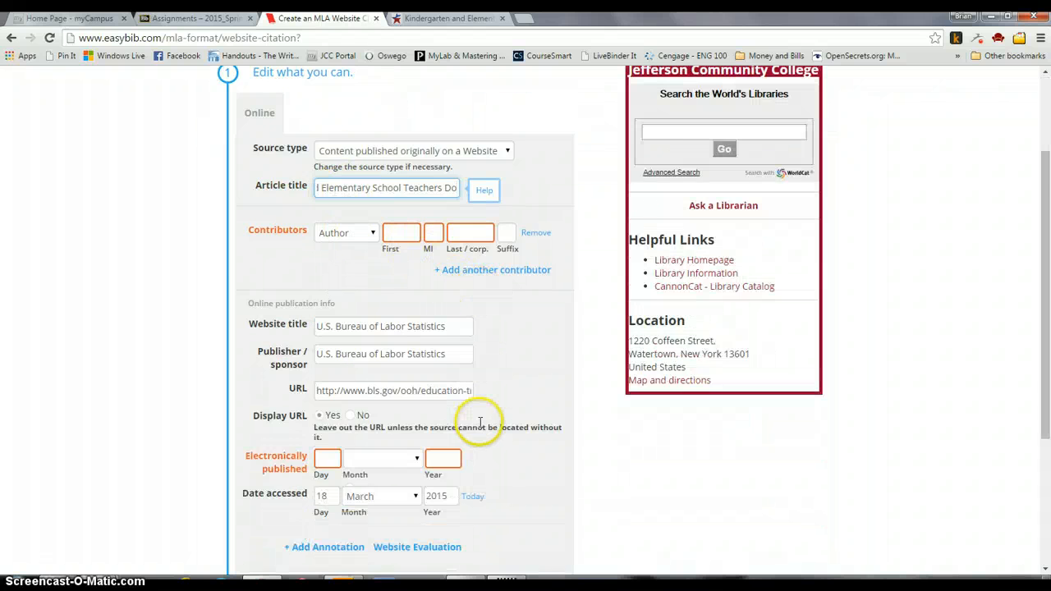
{"action": "left_click", "coordinate": [326, 392]}
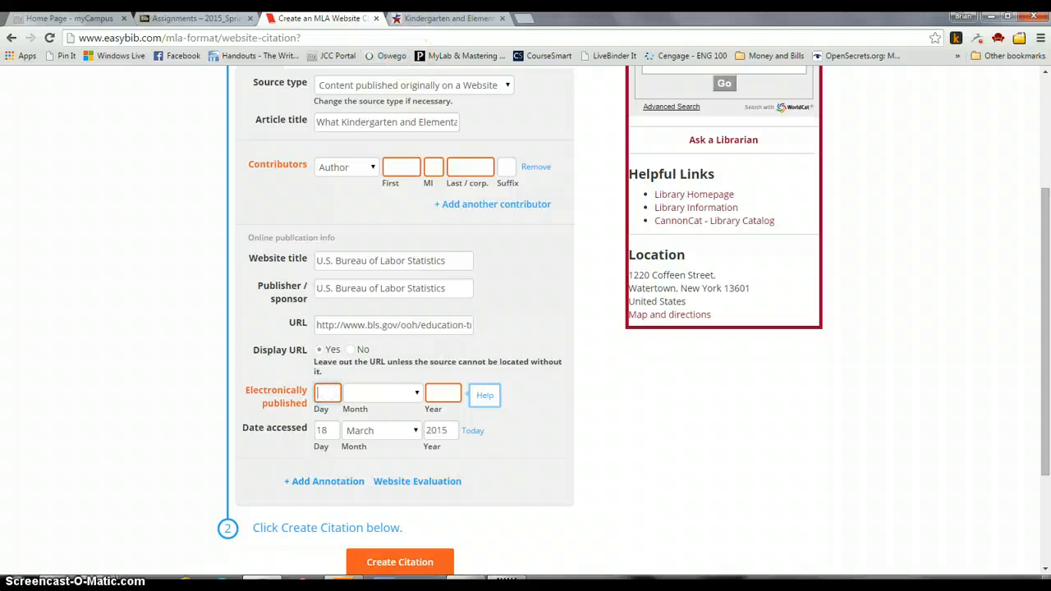
{"action": "left_click", "coordinate": [452, 21]}
{"action": "scroll", "coordinate": [176, 386], "scroll_direction": "down", "scroll_amount": 5}
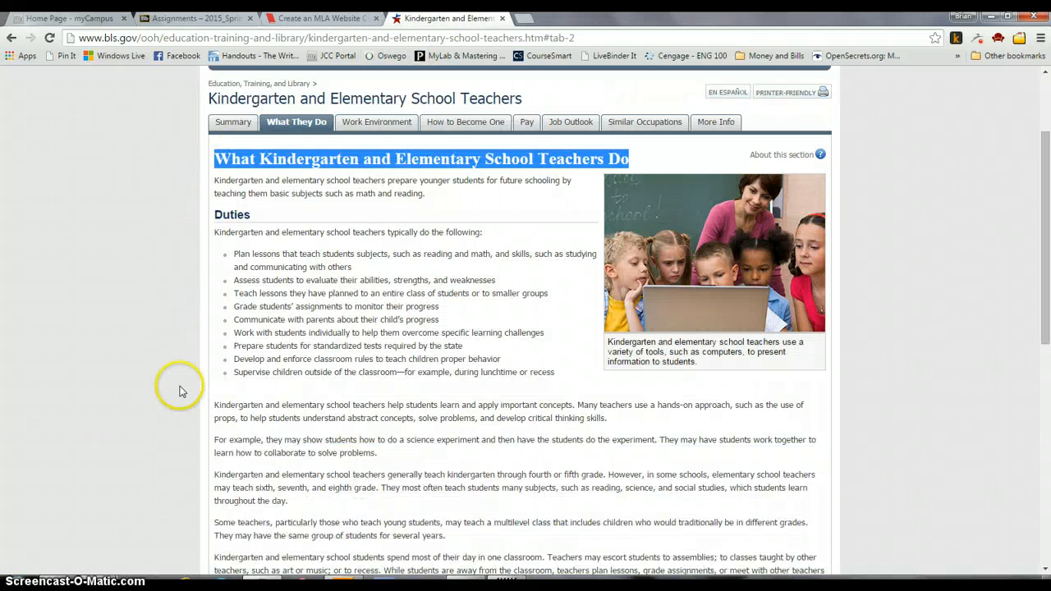
{"action": "scroll", "coordinate": [182, 392], "scroll_direction": "down", "scroll_amount": 3}
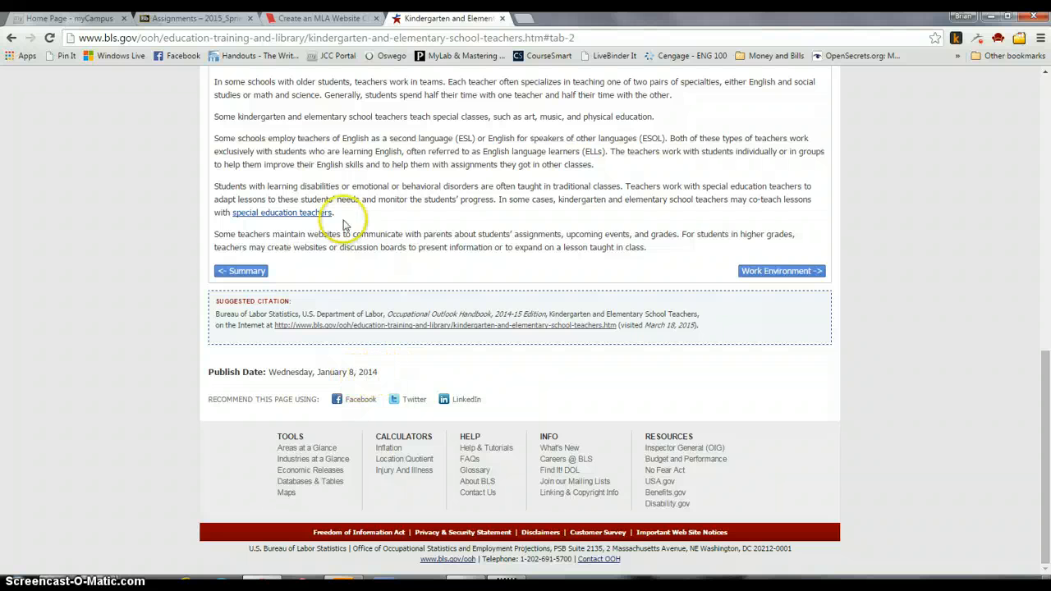
{"action": "left_click", "coordinate": [323, 20]}
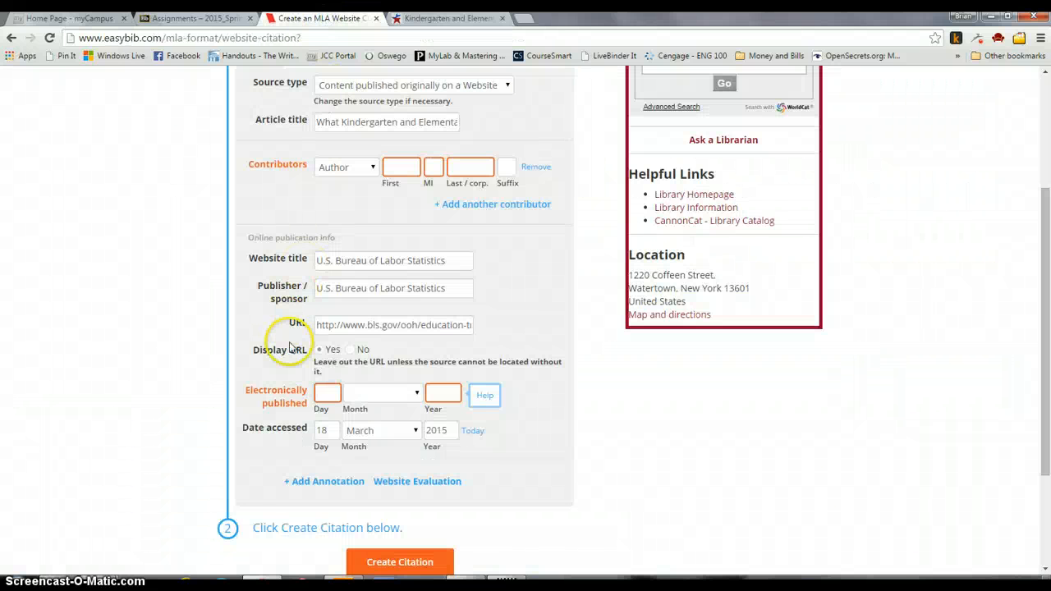
Set the electronic publication date of the What They Do citation to 08 January 2014.
{"action": "left_click", "coordinate": [317, 392]}
{"action": "type", "text": "08"}
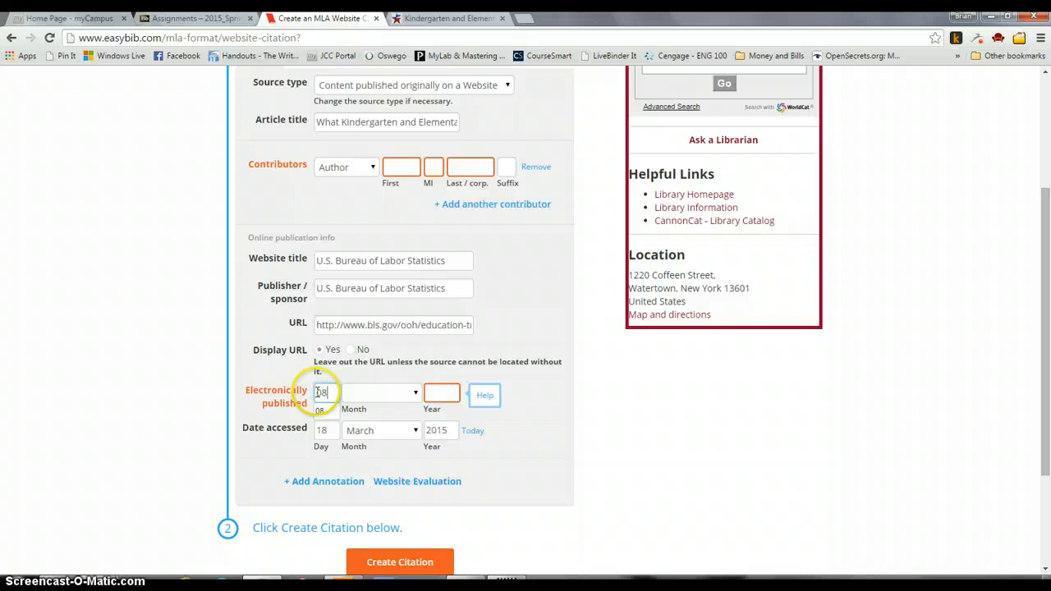
{"action": "left_click", "coordinate": [386, 394]}
{"action": "left_click", "coordinate": [384, 152]}
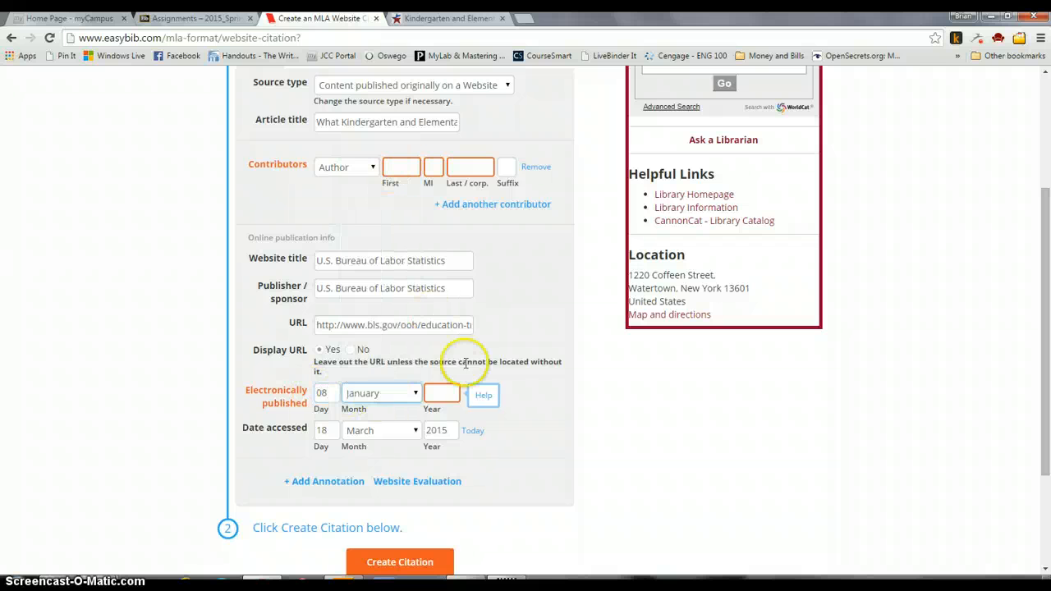
{"action": "left_click", "coordinate": [448, 392]}
{"action": "type", "text": "20"}
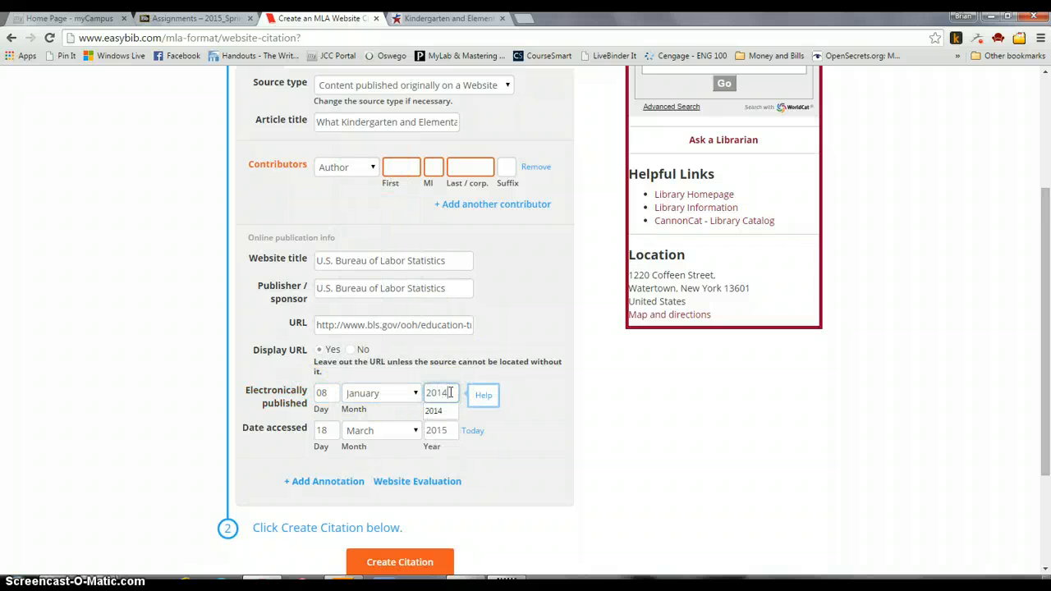
{"action": "type", "text": "14"}
{"action": "left_click", "coordinate": [501, 468]}
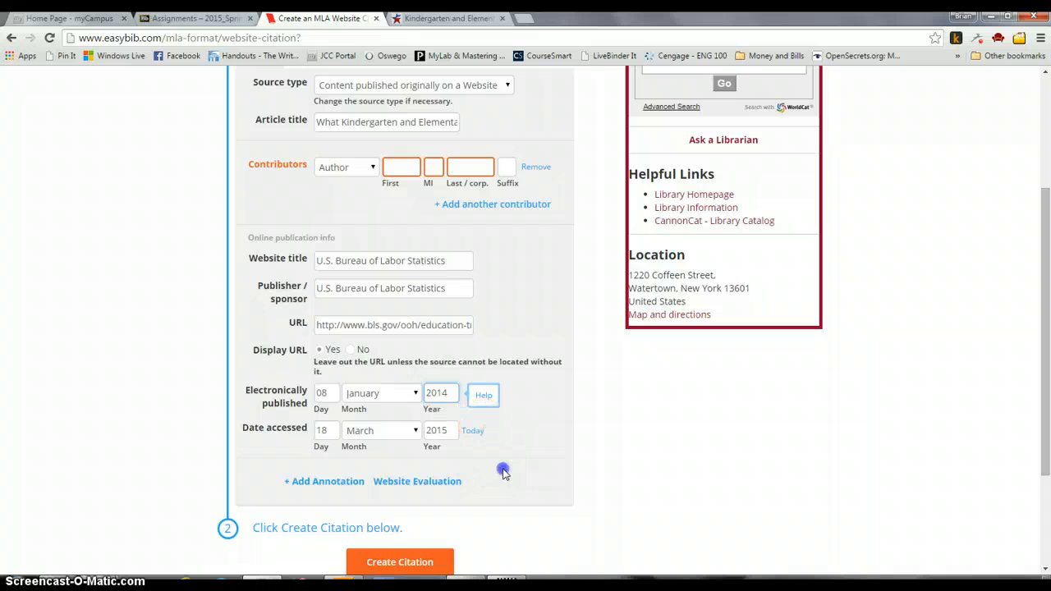
Create the second citation and compare both entries in the citation list.
{"action": "left_click", "coordinate": [400, 562]}
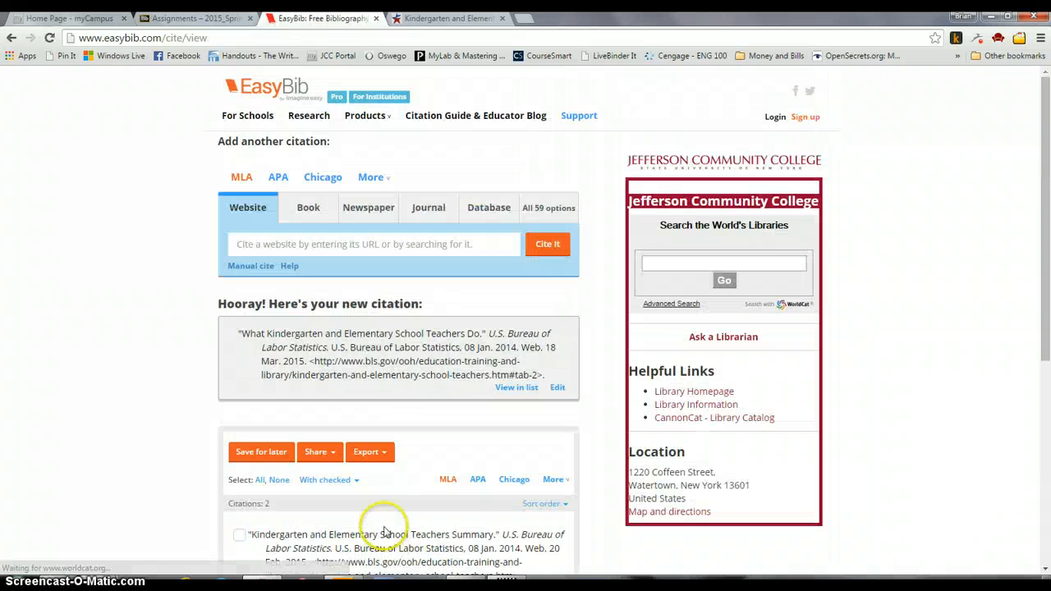
{"action": "scroll", "coordinate": [227, 390], "scroll_direction": "down", "scroll_amount": 3}
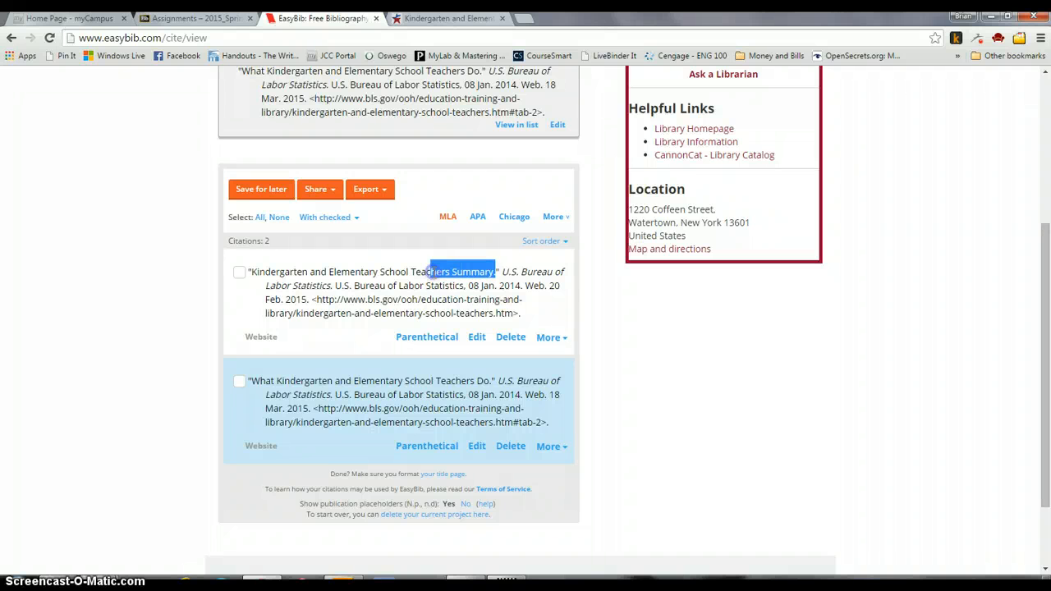
{"action": "left_click", "coordinate": [463, 289]}
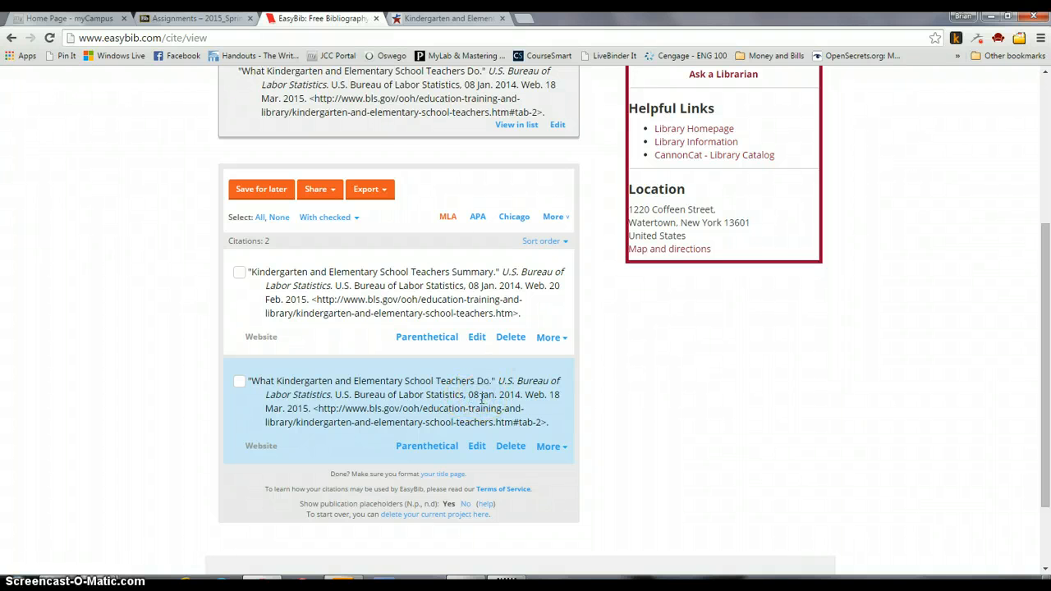
Switch to the handbook article, return to its Summary page, and open the Pay section.
{"action": "left_click", "coordinate": [448, 18]}
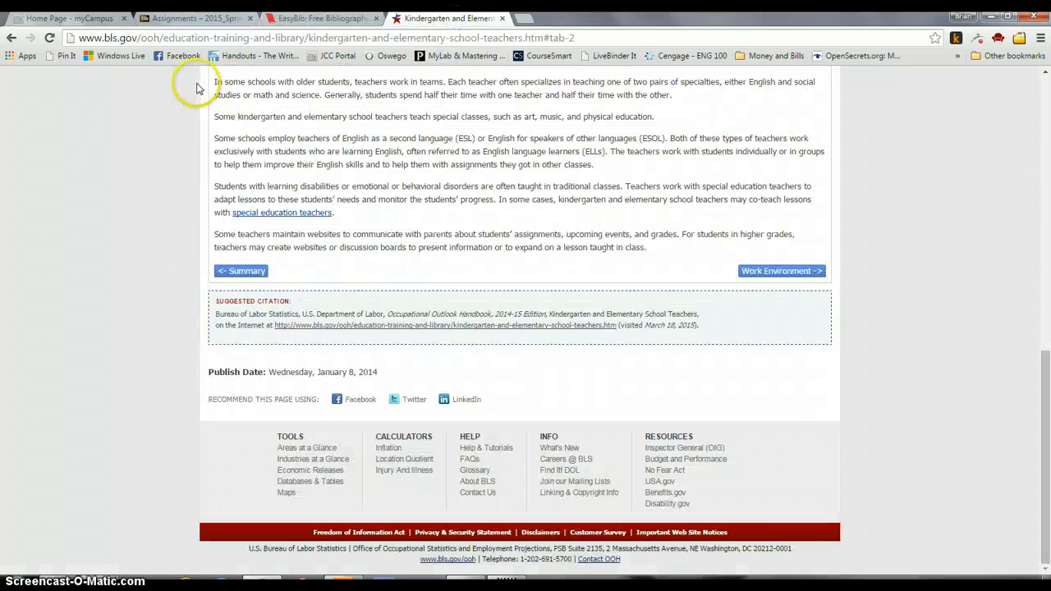
{"action": "scroll", "coordinate": [161, 133], "scroll_direction": "up", "scroll_amount": 15}
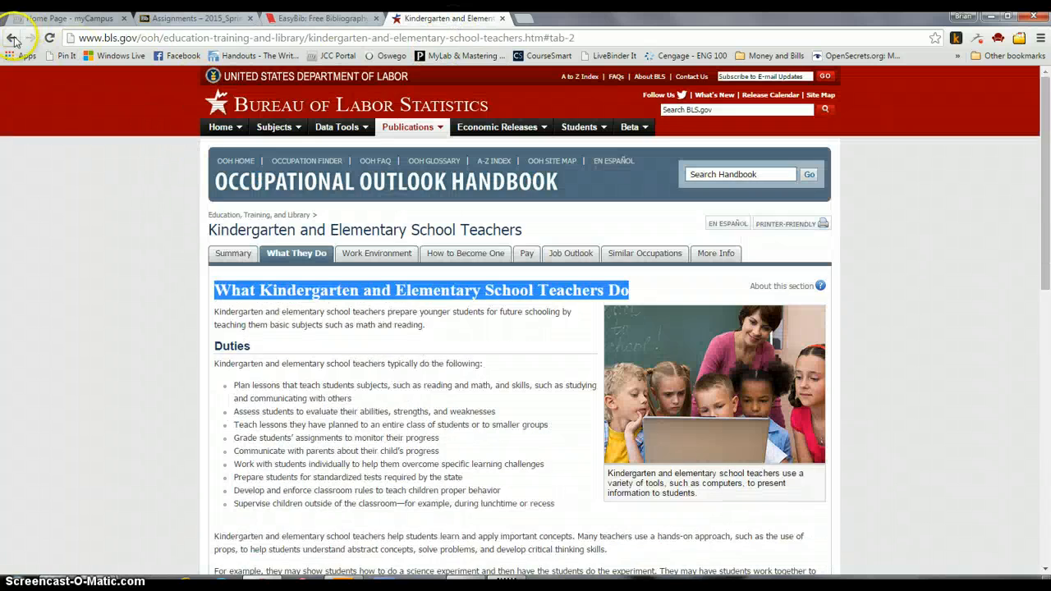
{"action": "left_click", "coordinate": [11, 39]}
{"action": "scroll", "coordinate": [136, 308], "scroll_direction": "down", "scroll_amount": 2}
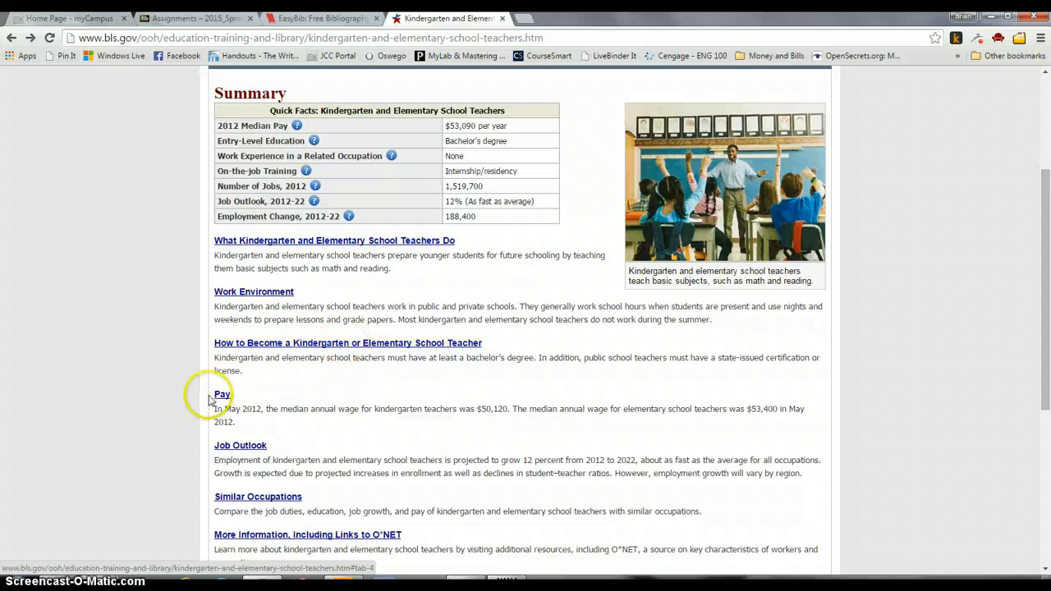
{"action": "scroll", "coordinate": [226, 396], "scroll_direction": "down", "scroll_amount": 1}
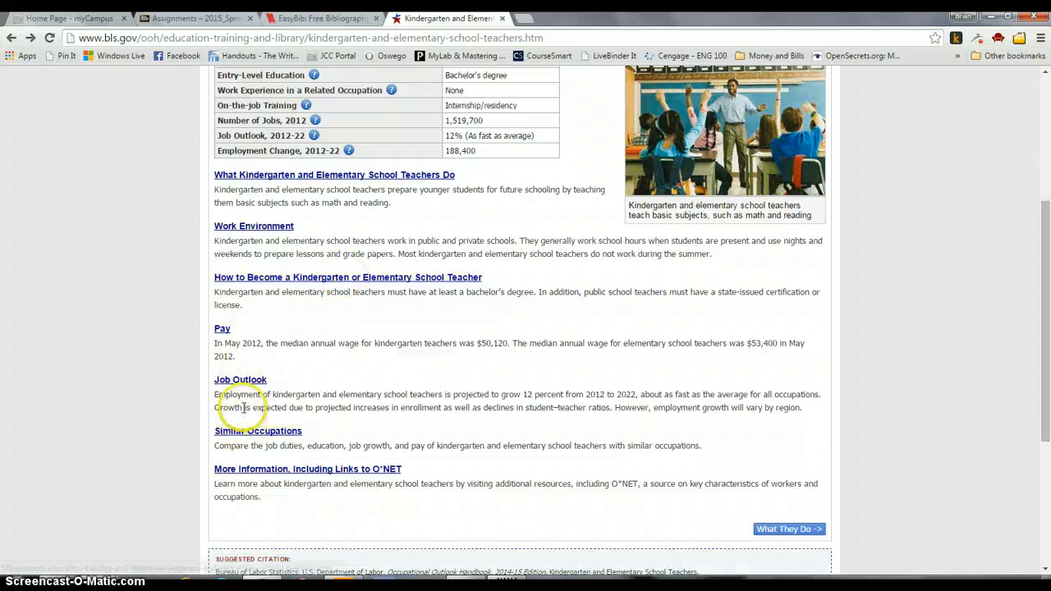
{"action": "left_click", "coordinate": [222, 329]}
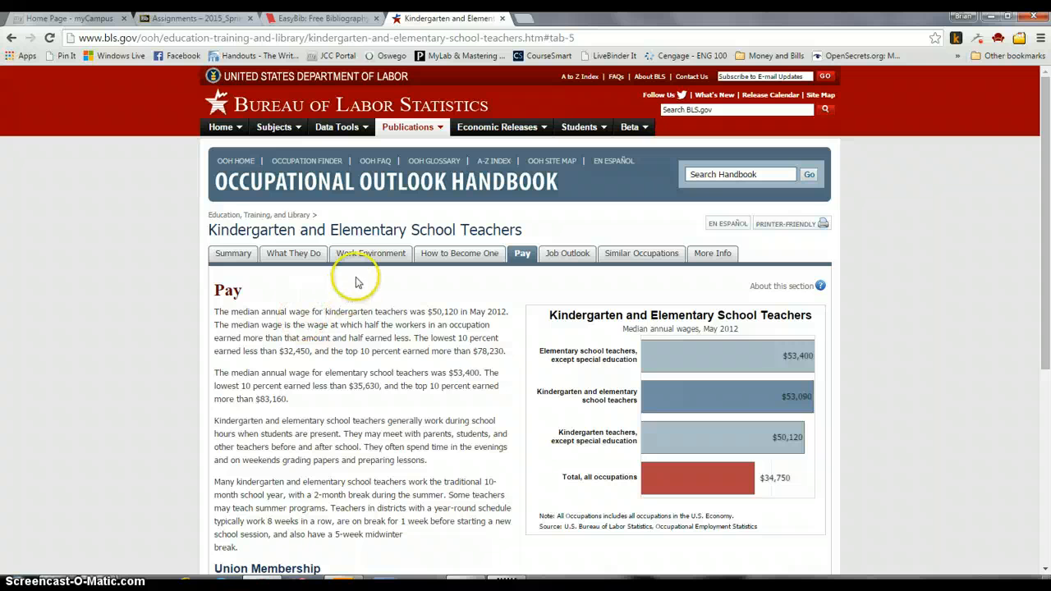
Examine the article title and the Pay section heading on the handbook page.
{"action": "left_click_drag", "start_coordinate": [213, 230], "coordinate": [442, 236]}
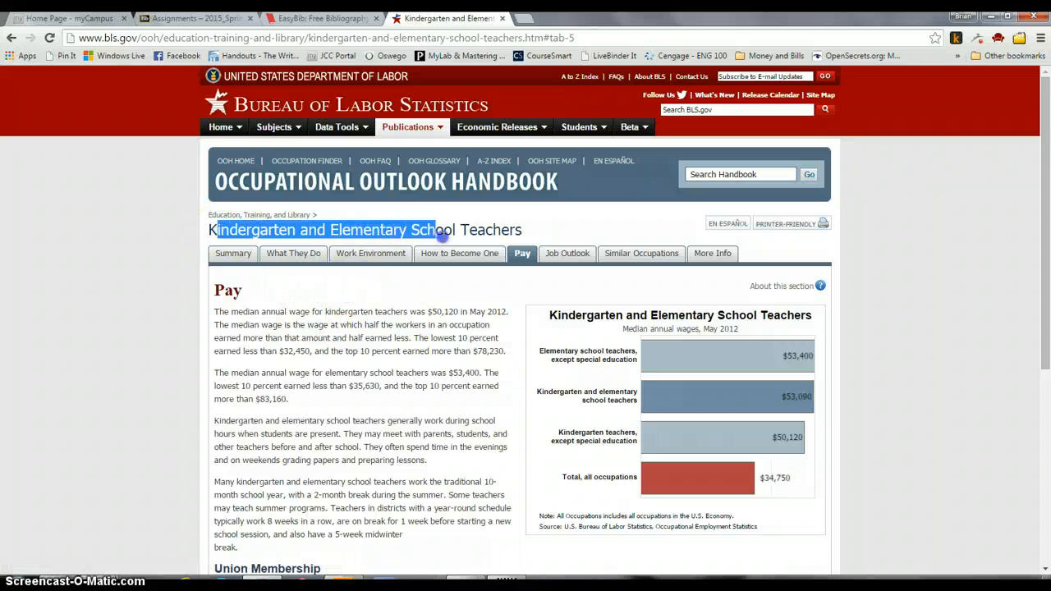
{"action": "left_click", "coordinate": [378, 292]}
{"action": "double_click", "coordinate": [243, 291]}
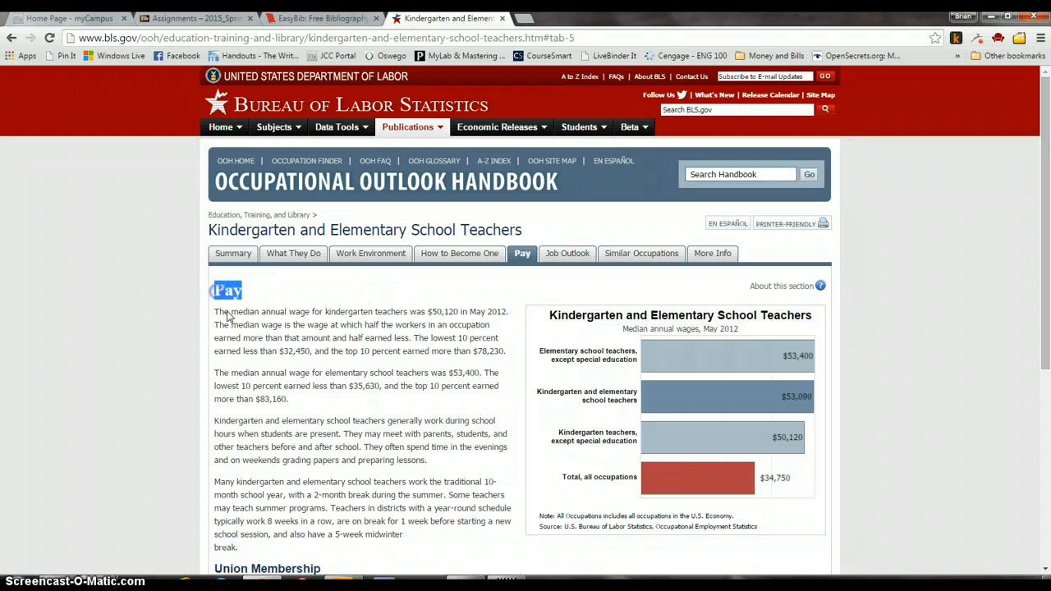
{"action": "left_click", "coordinate": [247, 340]}
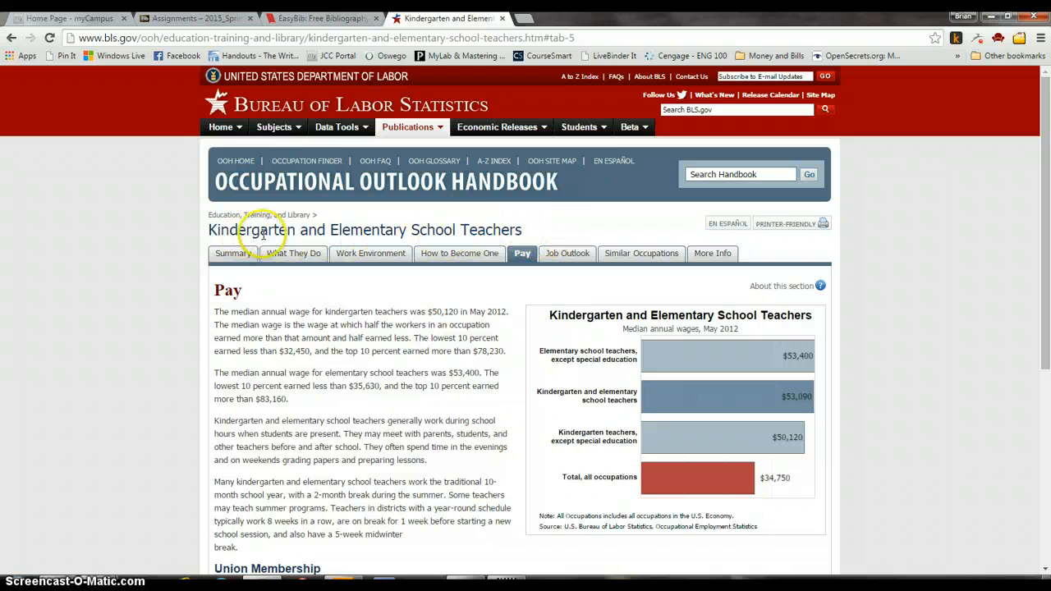
{"action": "left_click", "coordinate": [286, 38]}
{"action": "type", "text": "What Kindergarten and Elementary School Teachers Do"}
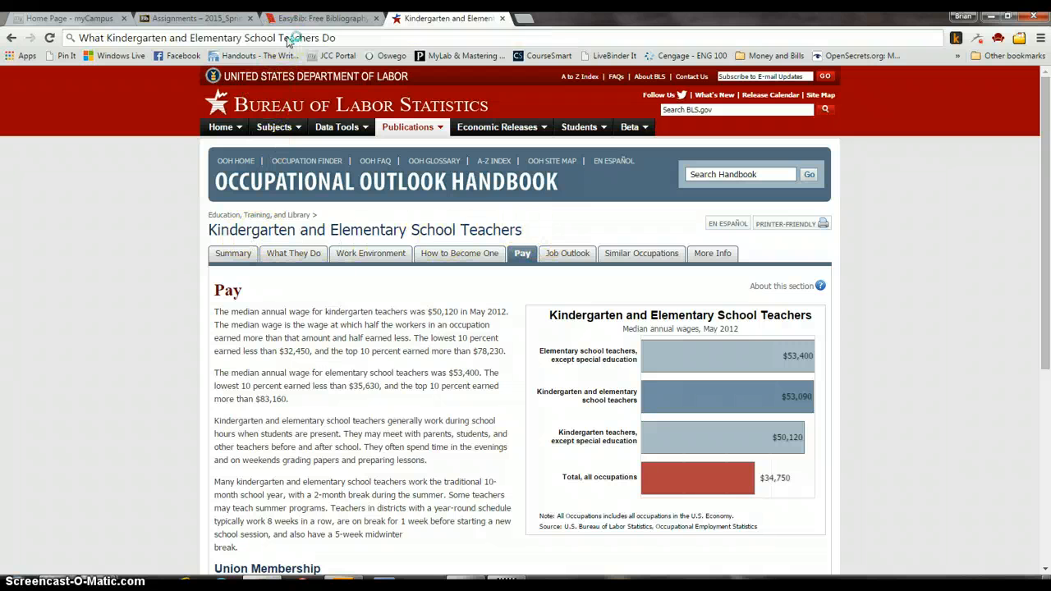
{"action": "left_click", "coordinate": [137, 202]}
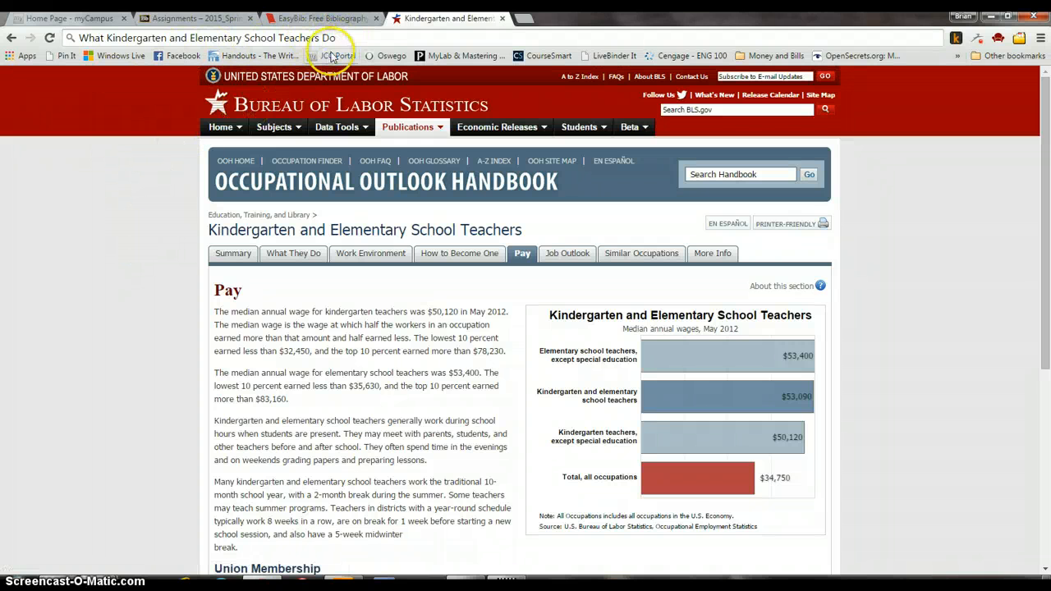
{"action": "left_click", "coordinate": [49, 37]}
Copy the Pay section's web address, cite it as a website in EasyBib, and continue to the citation form.
{"action": "left_click", "coordinate": [258, 40]}
{"action": "key", "text": "ctrl+c"}
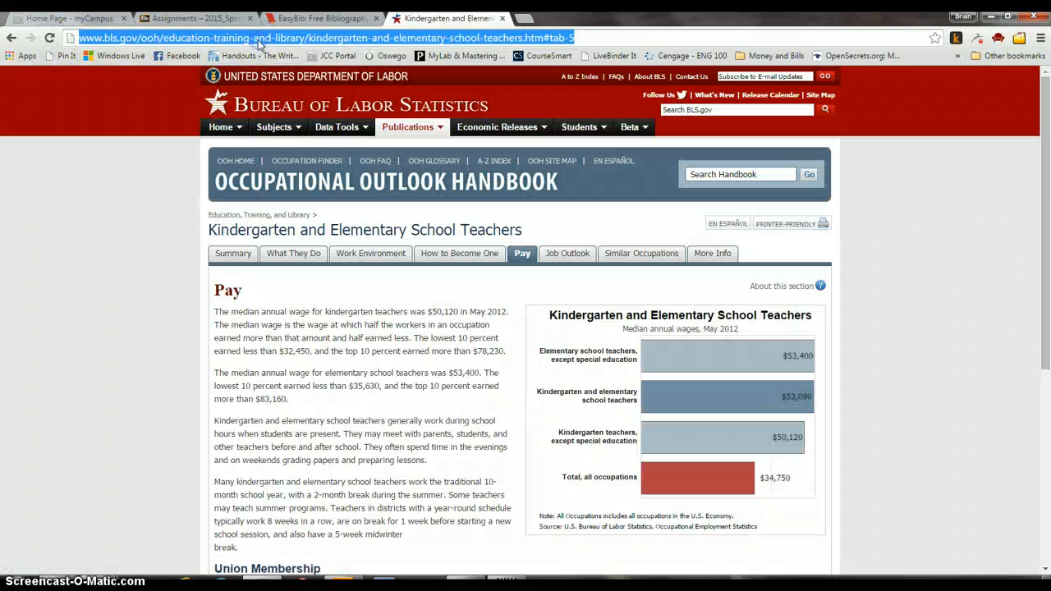
{"action": "left_click", "coordinate": [320, 18]}
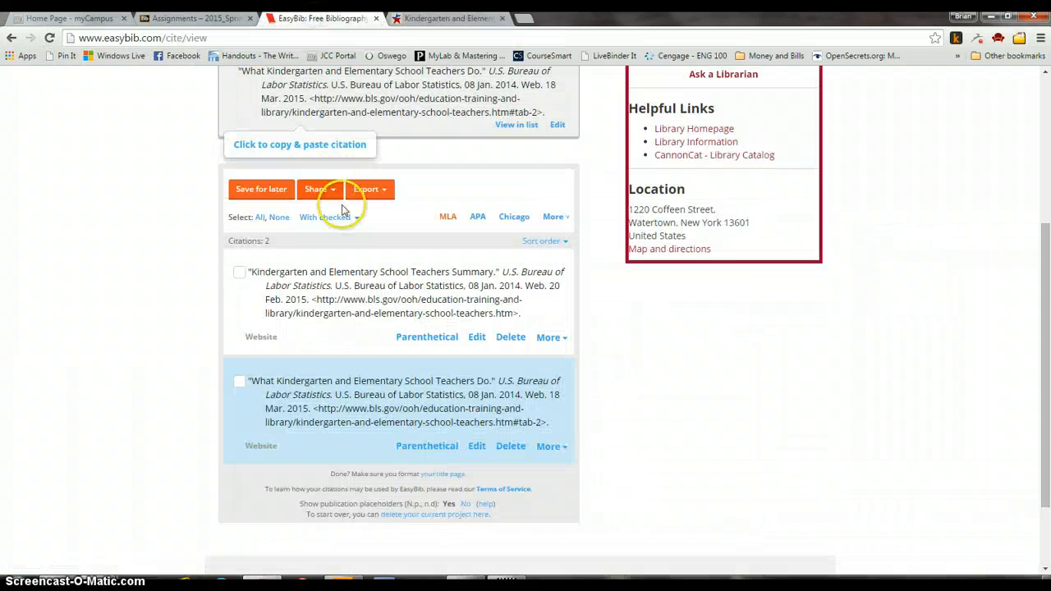
{"action": "scroll", "coordinate": [342, 209], "scroll_direction": "up", "scroll_amount": 3}
{"action": "left_click", "coordinate": [334, 243]}
{"action": "key", "text": "ctrl+v"}
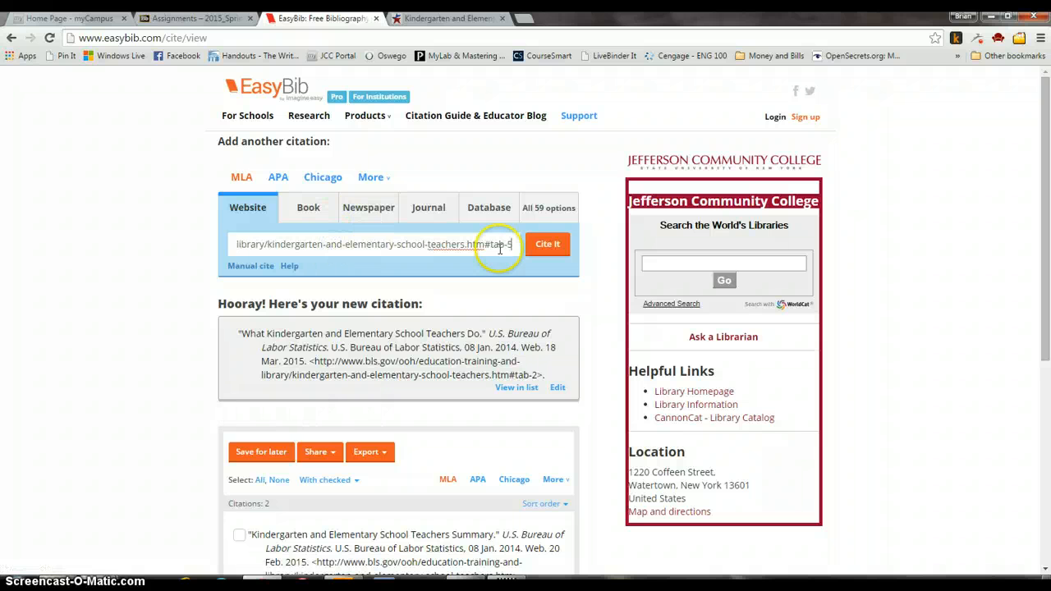
{"action": "left_click", "coordinate": [545, 246]}
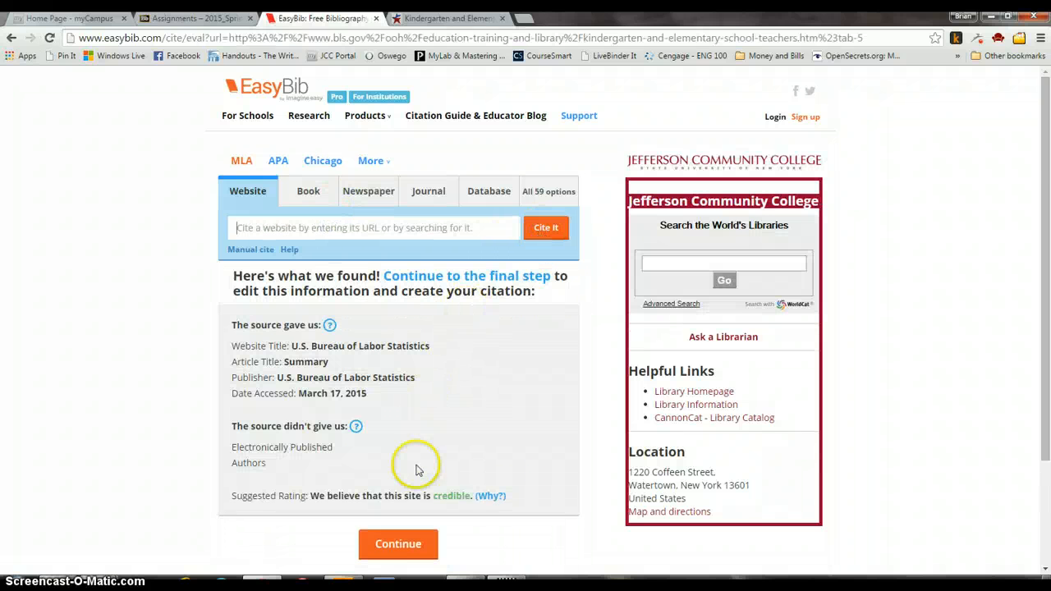
{"action": "scroll", "coordinate": [413, 485], "scroll_direction": "down", "scroll_amount": 3}
{"action": "left_click", "coordinate": [401, 413]}
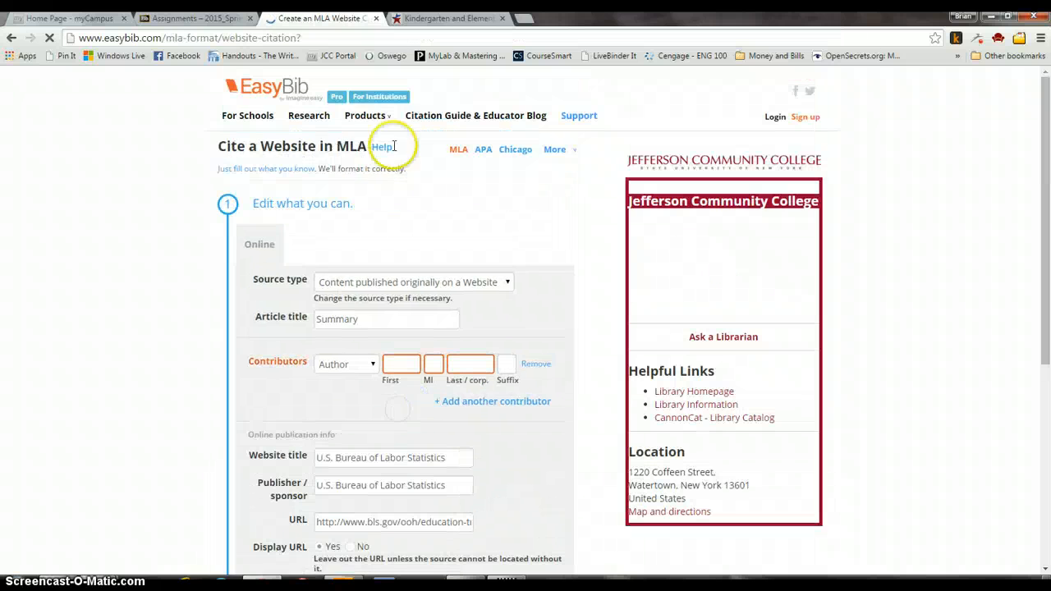
Replace the prefilled article title with "Kindergarten and Elementary School Teachers", copied from the handbook page.
{"action": "left_click", "coordinate": [378, 320]}
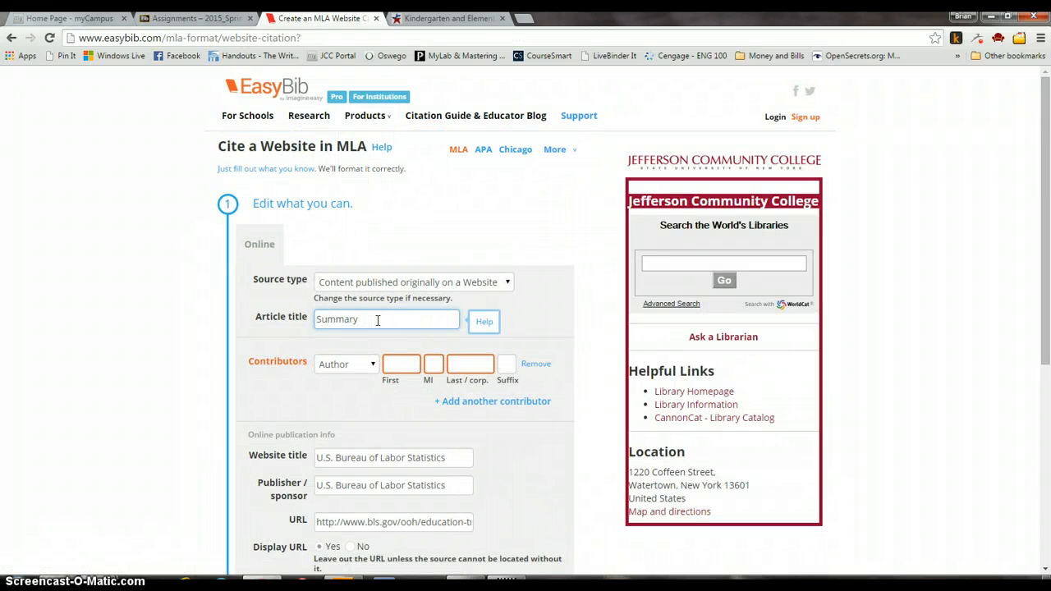
{"action": "key", "text": "BackSpace"}
{"action": "key", "text": "BackSpace"}
{"action": "key", "text": "BackSpace"}
{"action": "key", "text": "BackSpace"}
{"action": "key", "text": "BackSpace"}
{"action": "key", "text": "BackSpace"}
{"action": "key", "text": "BackSpace"}
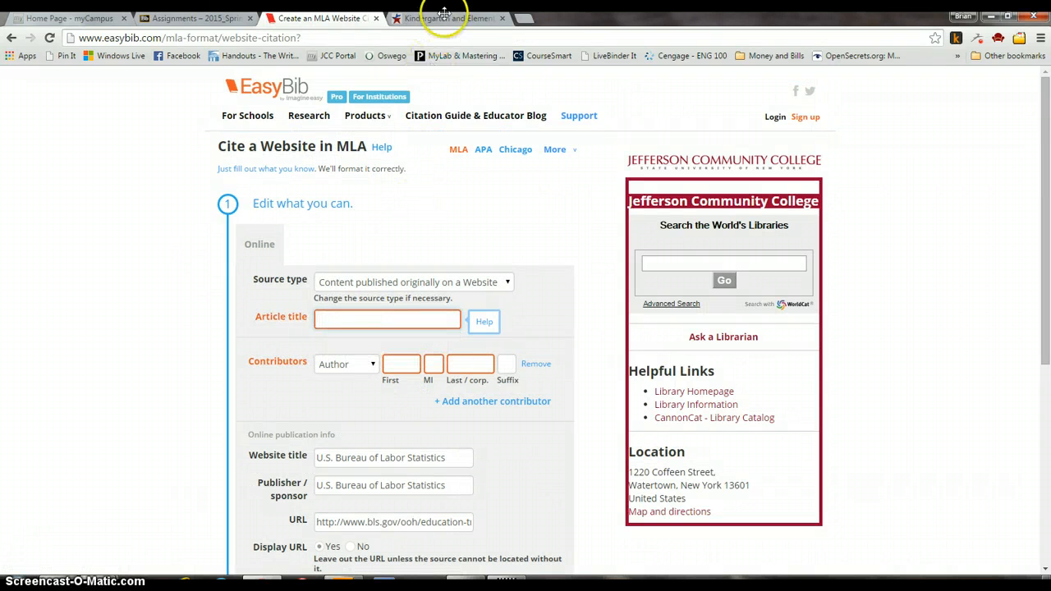
{"action": "left_click", "coordinate": [444, 16]}
{"action": "left_click_drag", "start_coordinate": [209, 230], "coordinate": [458, 232]}
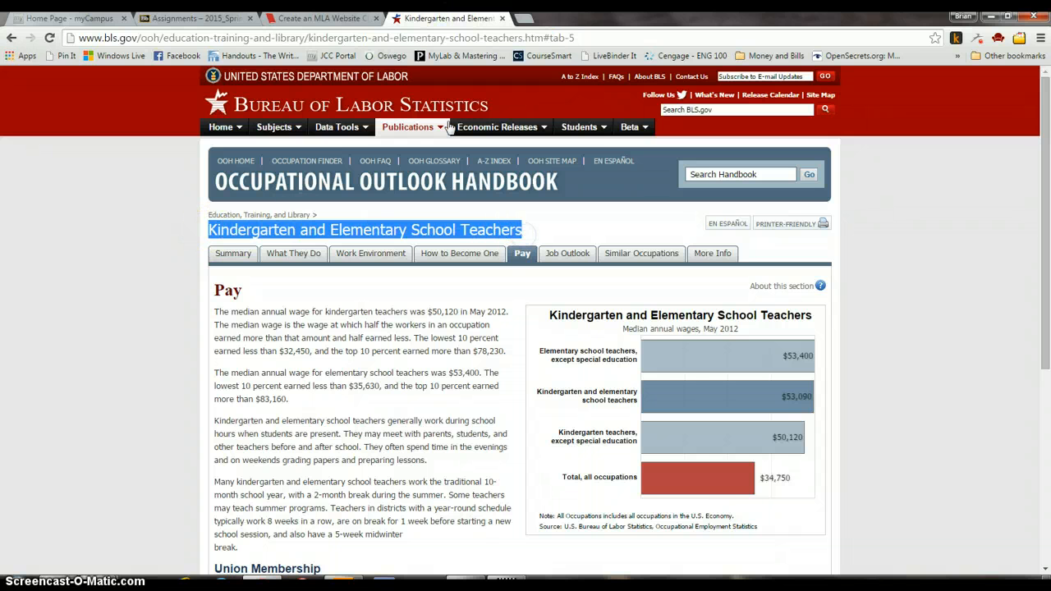
{"action": "left_click", "coordinate": [298, 23]}
{"action": "left_click", "coordinate": [352, 320]}
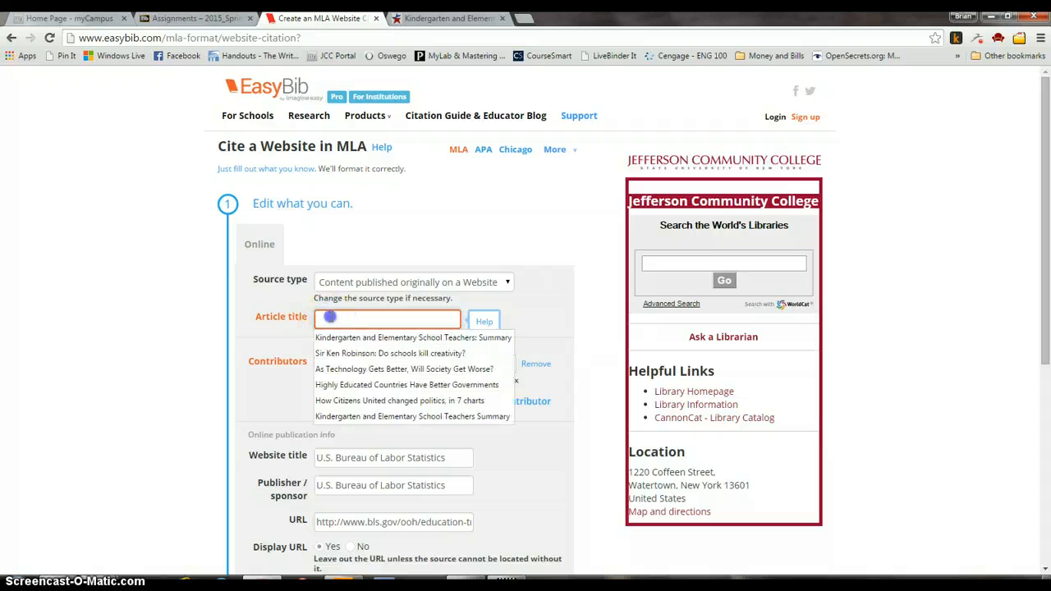
{"action": "type", "text": "Kindergarten and Elementary School Teachers"}
Check the section heading in the handbook and append "Pay" to the article title in the EasyBib form.
{"action": "left_click", "coordinate": [444, 16]}
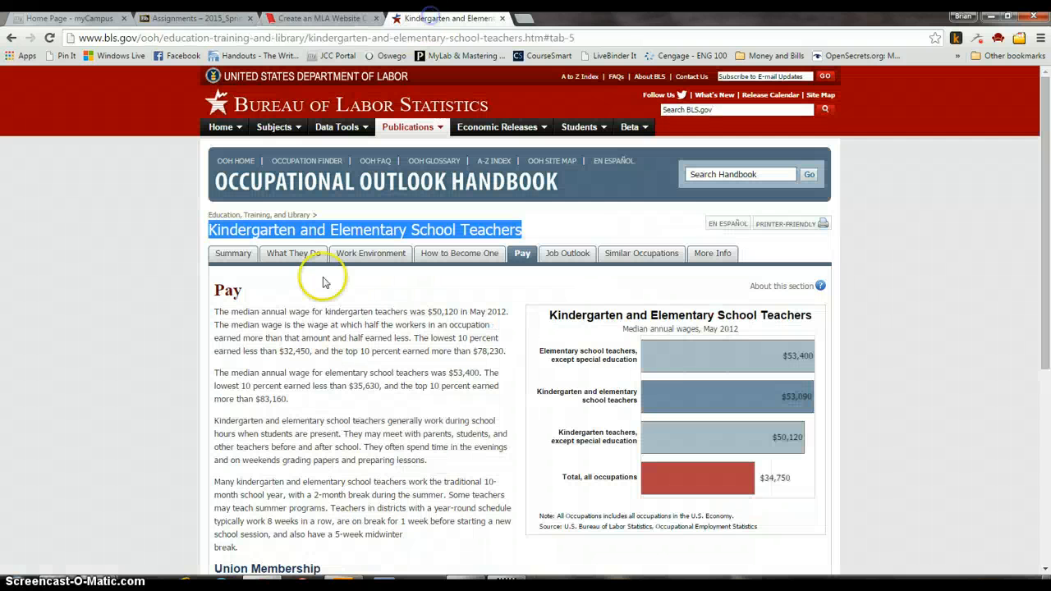
{"action": "left_click", "coordinate": [247, 295]}
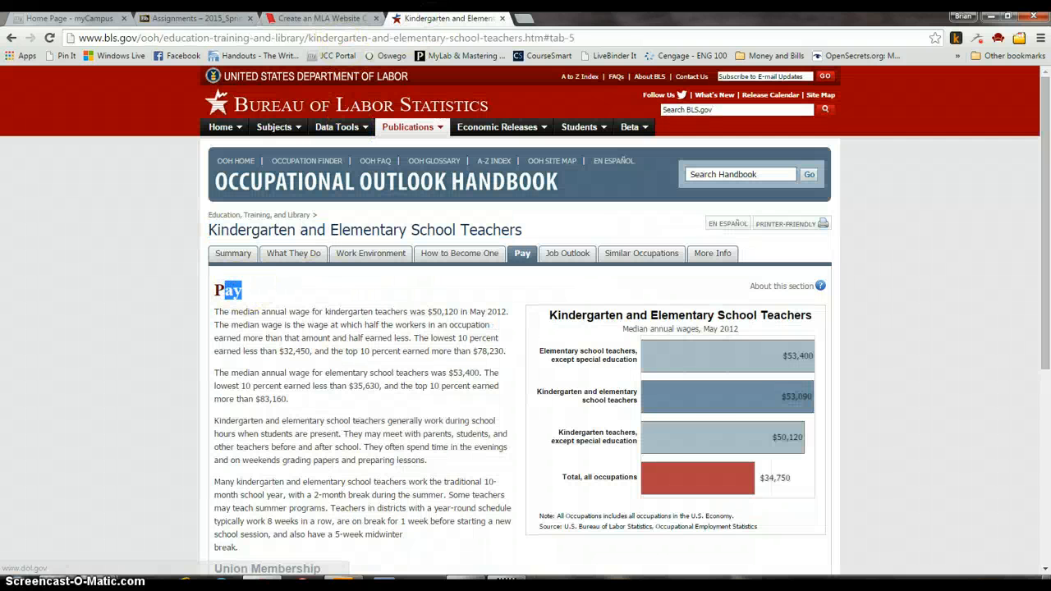
{"action": "left_click", "coordinate": [336, 18]}
{"action": "mouse_move", "coordinate": [365, 116]}
{"action": "left_click", "coordinate": [439, 321]}
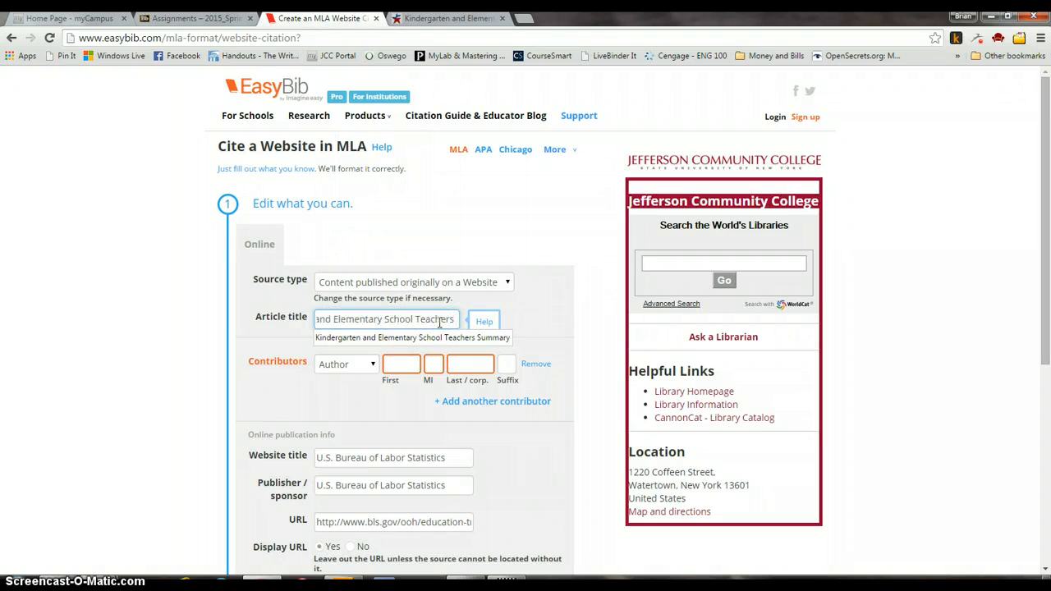
{"action": "left_click", "coordinate": [440, 323]}
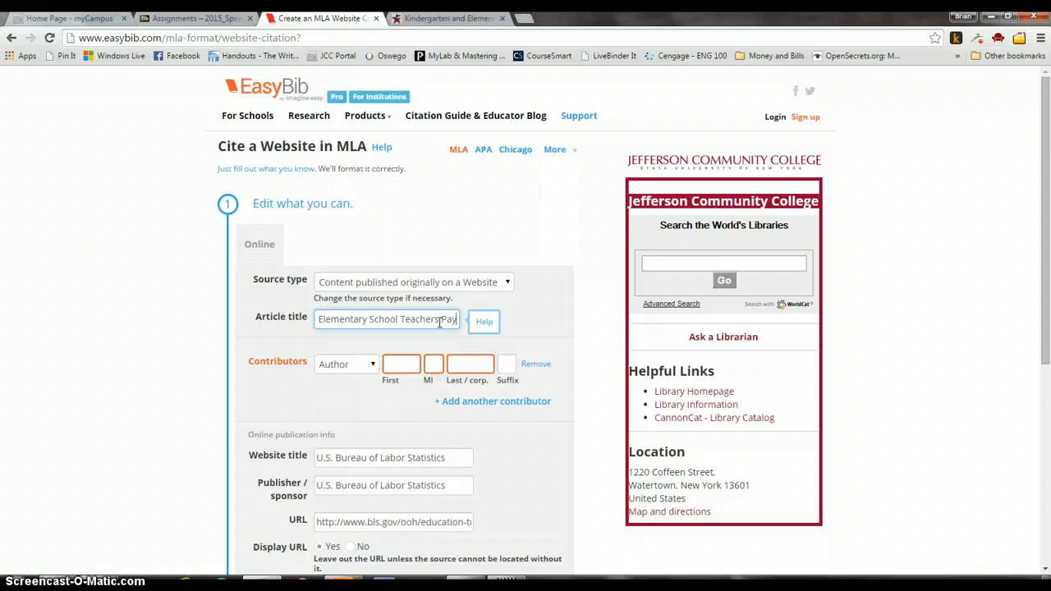
Look up the publish date at the end of the handbook's Pay section and return to the citation form.
{"action": "scroll", "coordinate": [544, 465], "scroll_direction": "down", "scroll_amount": 3}
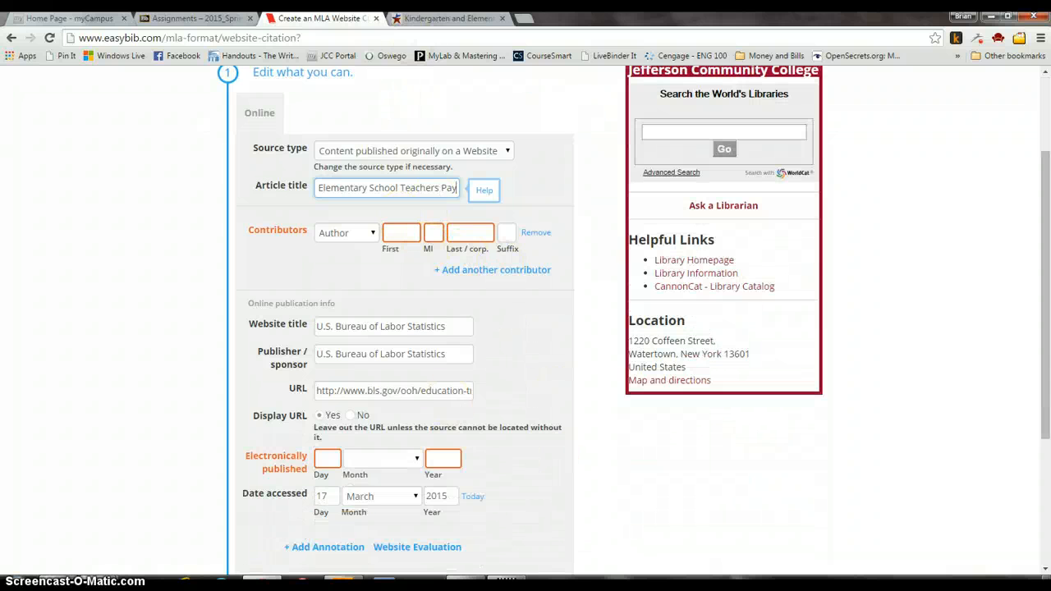
{"action": "left_click", "coordinate": [433, 18]}
{"action": "scroll", "coordinate": [265, 445], "scroll_direction": "down", "scroll_amount": 3}
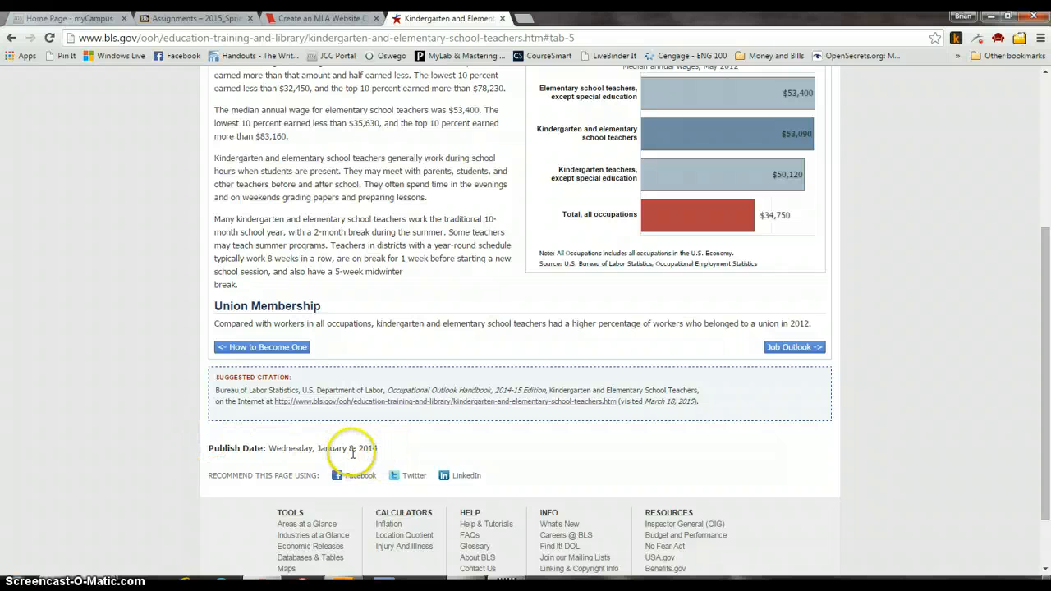
{"action": "left_click", "coordinate": [333, 19]}
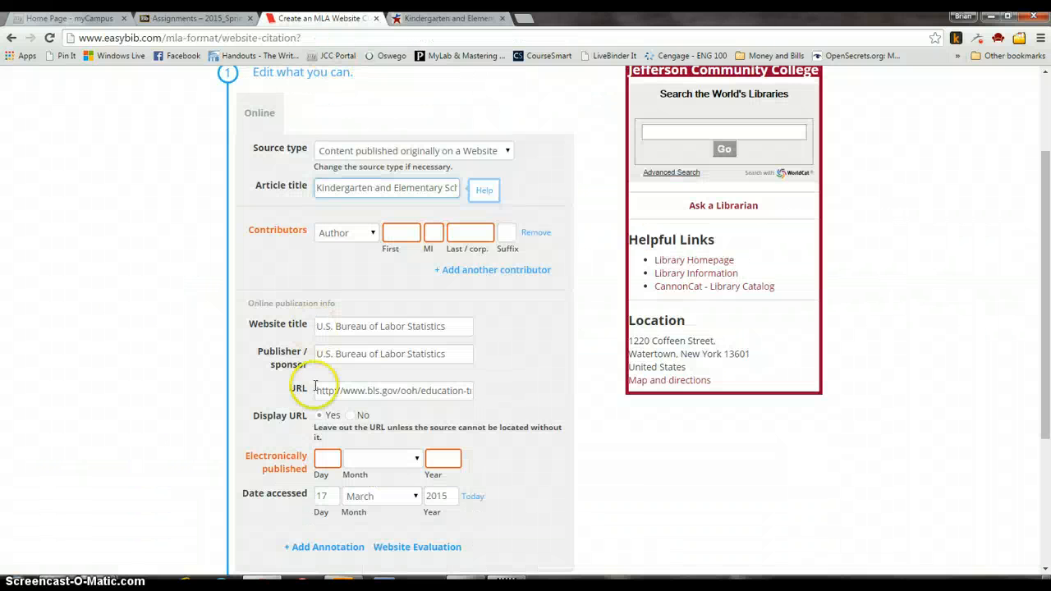
Set the electronic publication date of the Pay citation to 08 January 2014.
{"action": "left_click", "coordinate": [326, 460]}
{"action": "type", "text": "08"}
{"action": "key", "text": "Tab"}
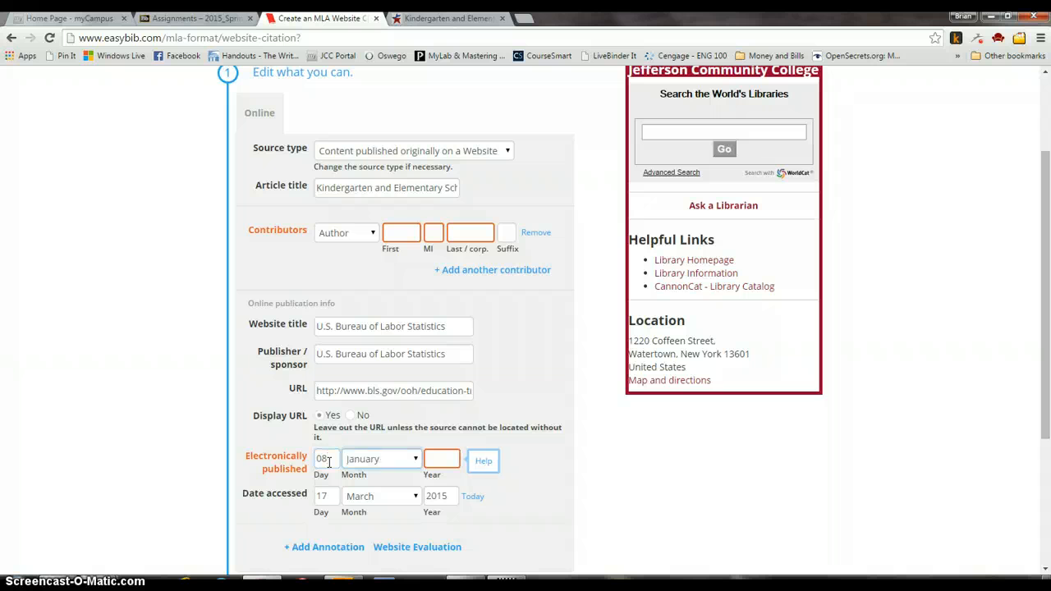
{"action": "type", "text": "201"}
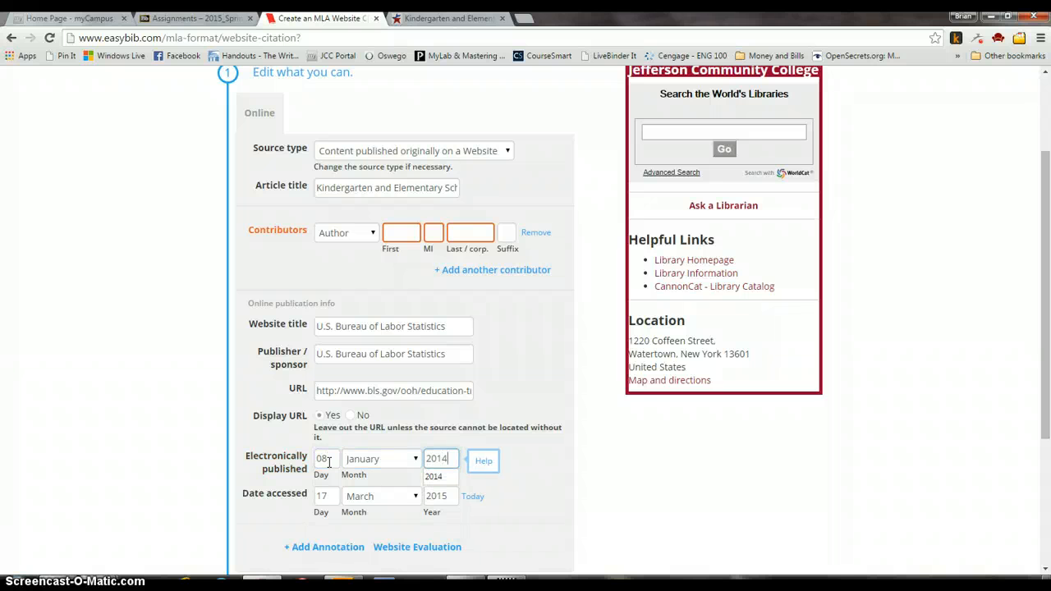
{"action": "type", "text": "4"}
Create the Pay citation and compare its title and source details with the Summary and What They Do entries.
{"action": "scroll", "coordinate": [328, 472], "scroll_direction": "down", "scroll_amount": 2}
{"action": "left_click", "coordinate": [394, 498]}
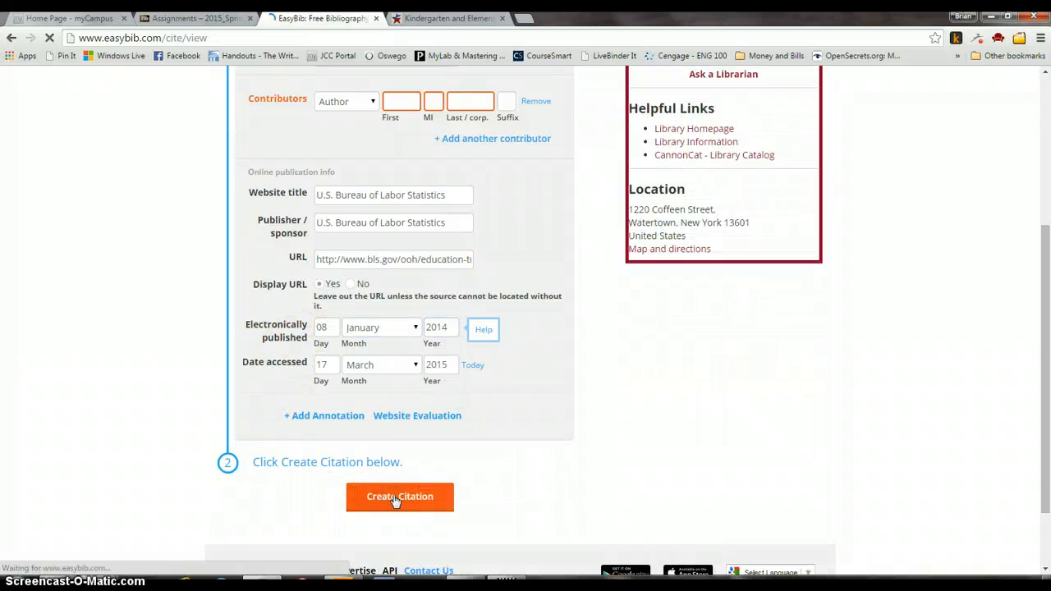
{"action": "scroll", "coordinate": [202, 471], "scroll_direction": "down", "scroll_amount": 4}
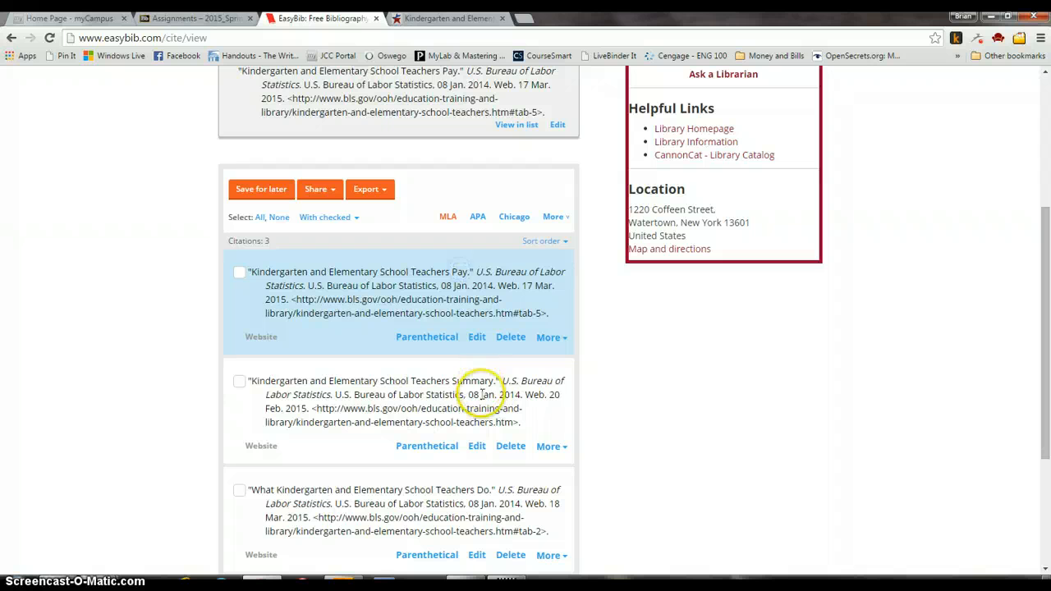
{"action": "left_click_drag", "start_coordinate": [507, 381], "coordinate": [516, 398]}
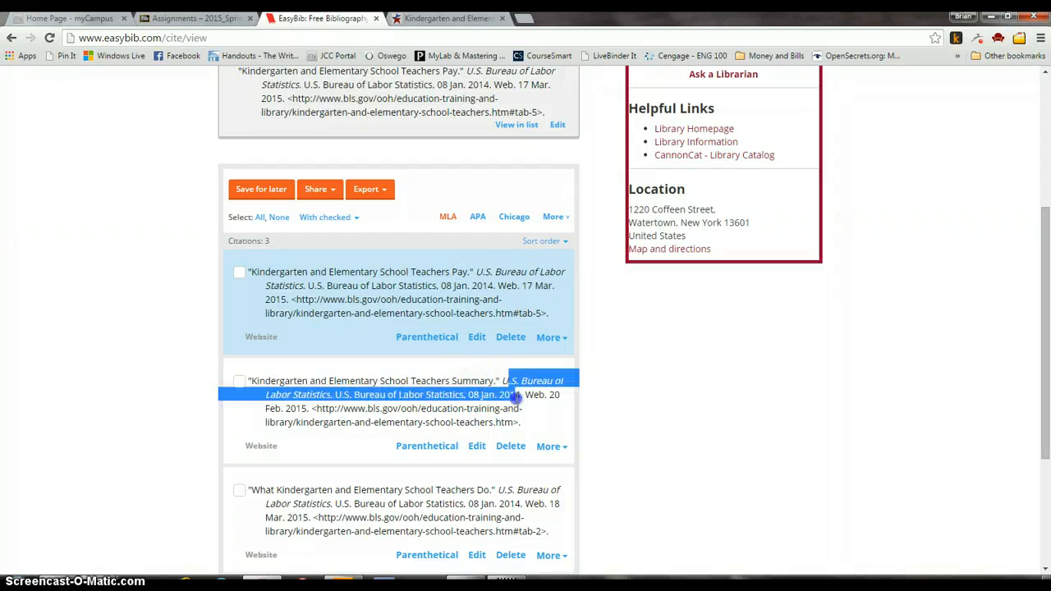
{"action": "left_click", "coordinate": [465, 298]}
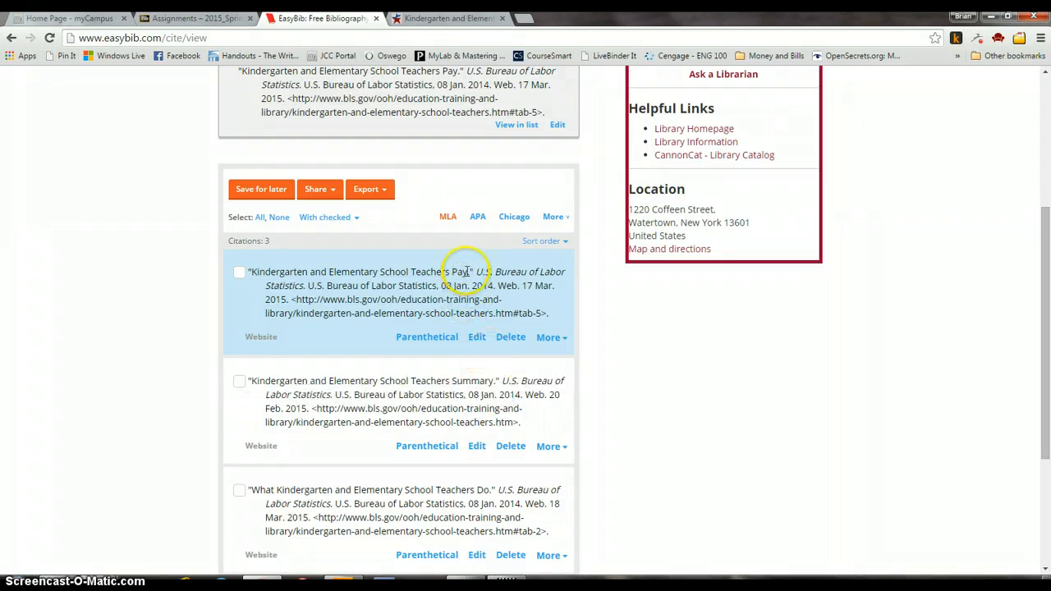
{"action": "left_click_drag", "start_coordinate": [490, 381], "coordinate": [454, 378]}
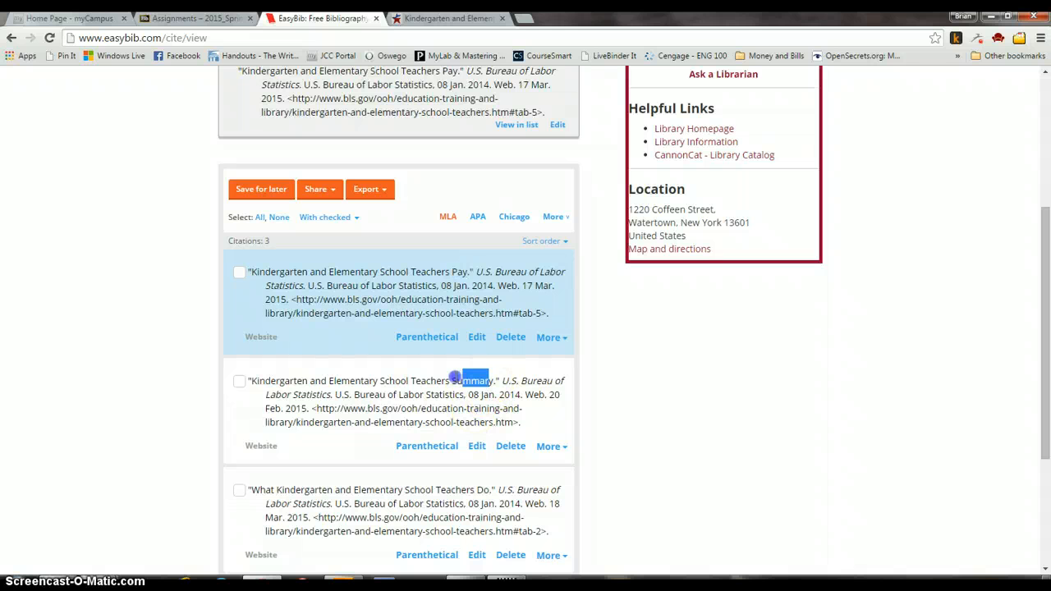
{"action": "left_click_drag", "start_coordinate": [490, 490], "coordinate": [472, 491]}
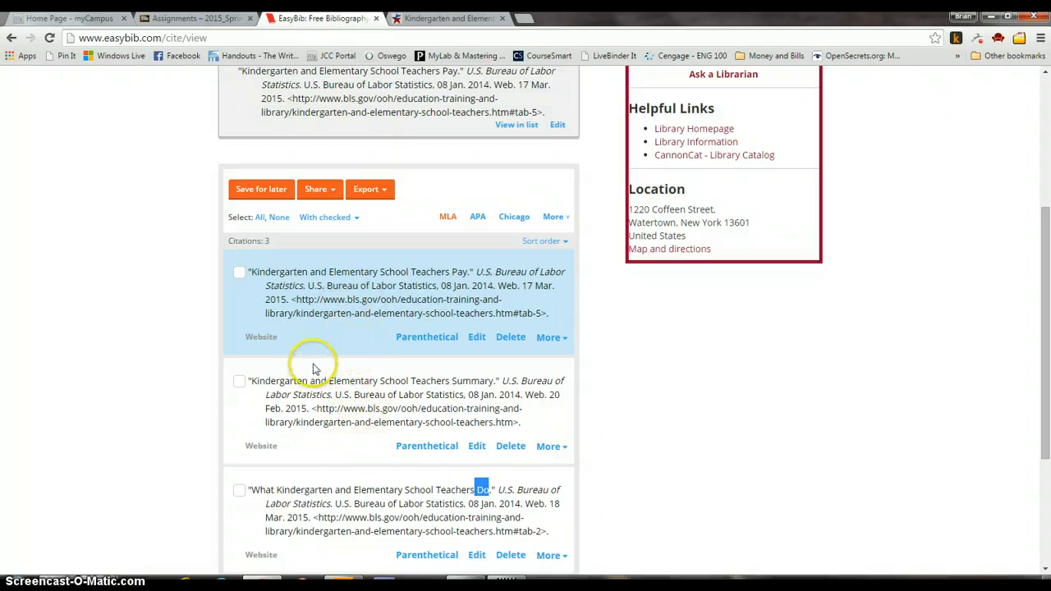
Export the three-citation bibliography as a Word document and save it to the Desktop under the suggested file name.
{"action": "scroll", "coordinate": [320, 373], "scroll_direction": "up", "scroll_amount": 2}
{"action": "scroll", "coordinate": [304, 321], "scroll_direction": "up", "scroll_amount": 2}
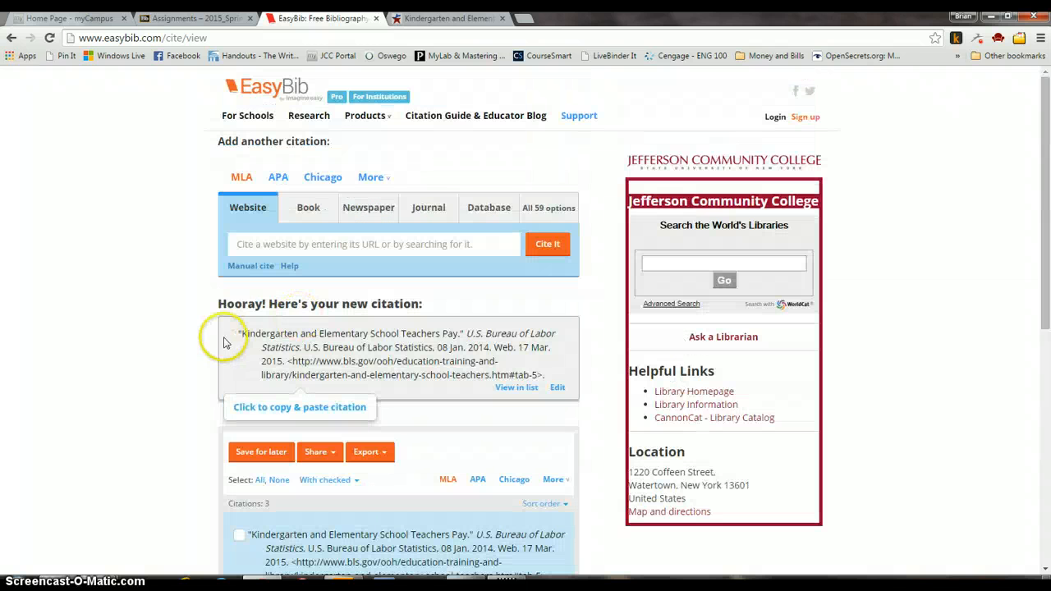
{"action": "scroll", "coordinate": [186, 349], "scroll_direction": "down", "scroll_amount": 2}
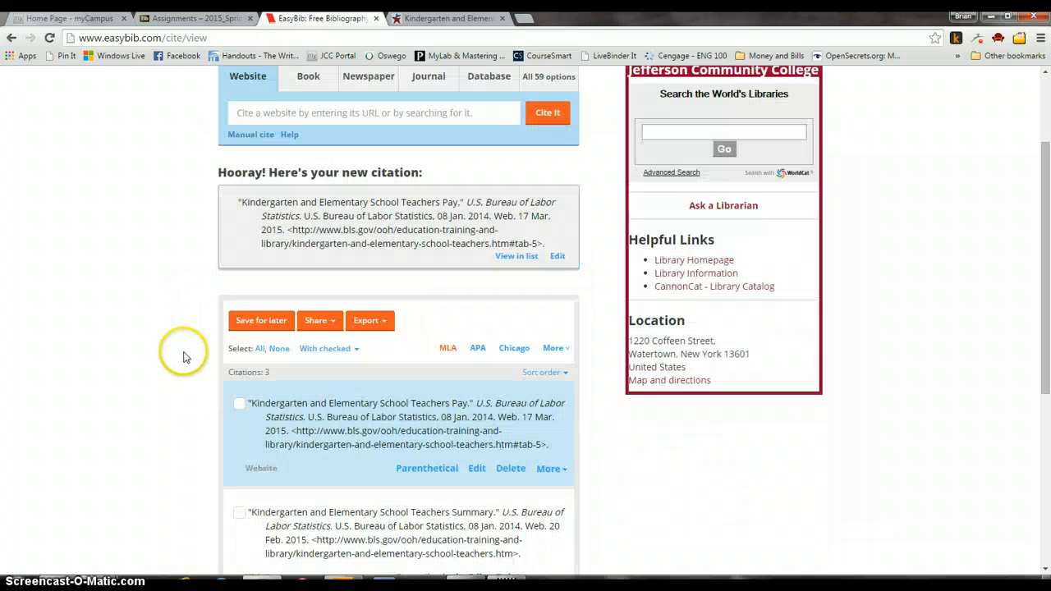
{"action": "left_click", "coordinate": [369, 326]}
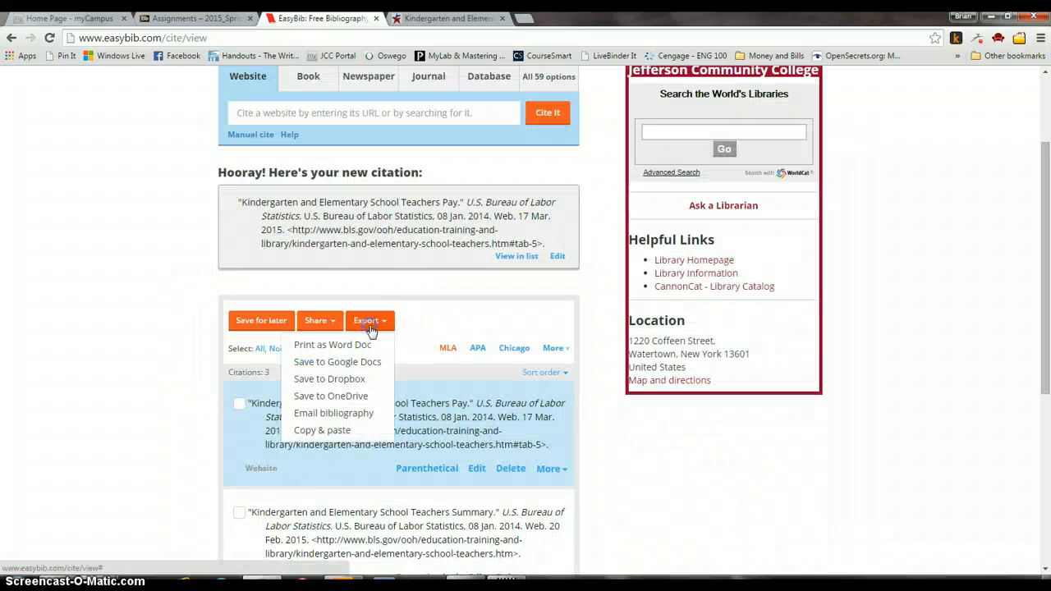
{"action": "left_click", "coordinate": [329, 345]}
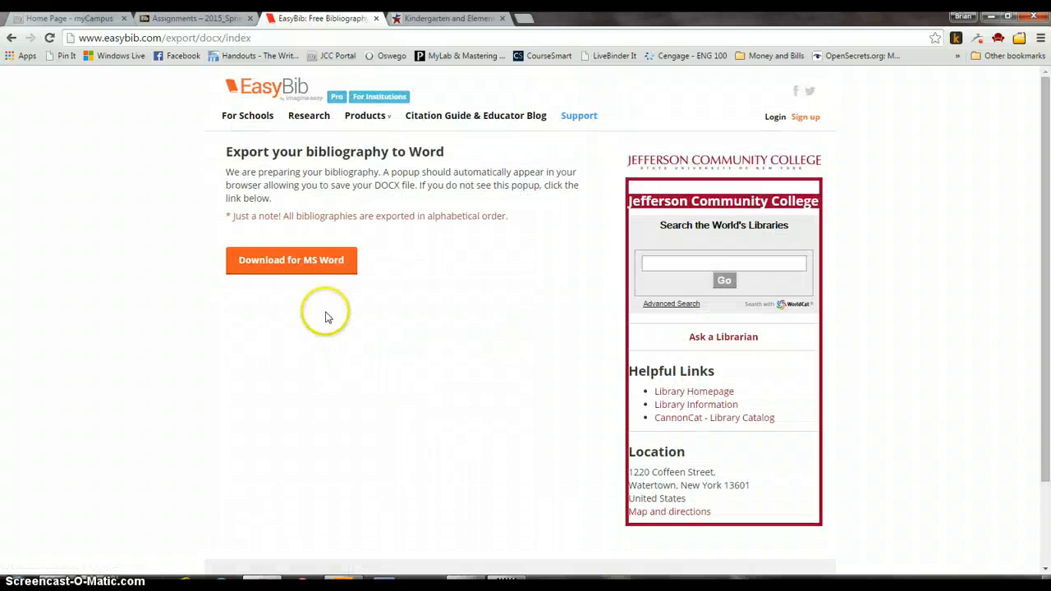
{"action": "left_click", "coordinate": [311, 260]}
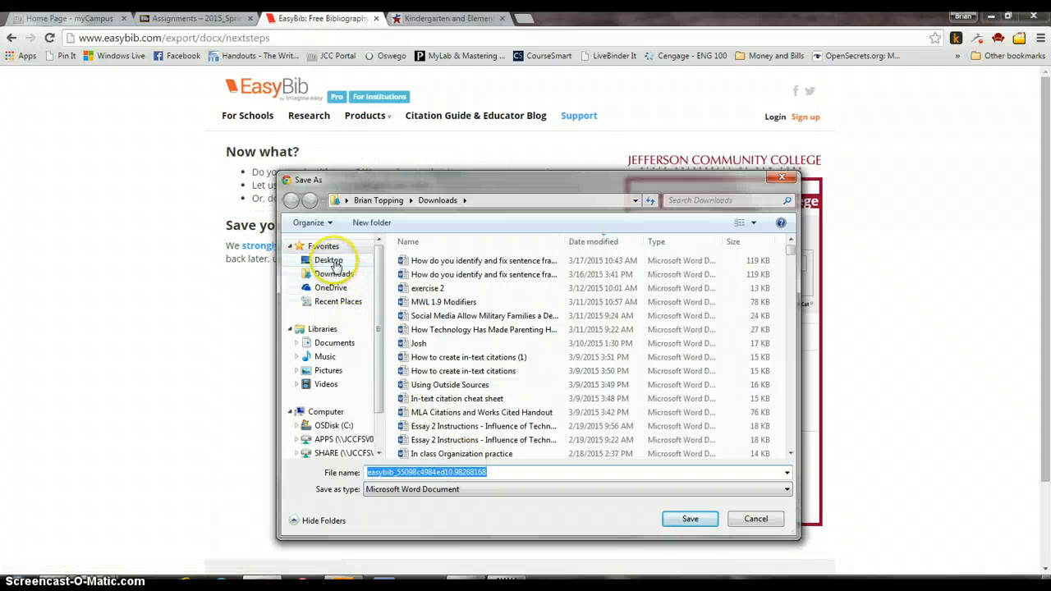
{"action": "left_click", "coordinate": [330, 261]}
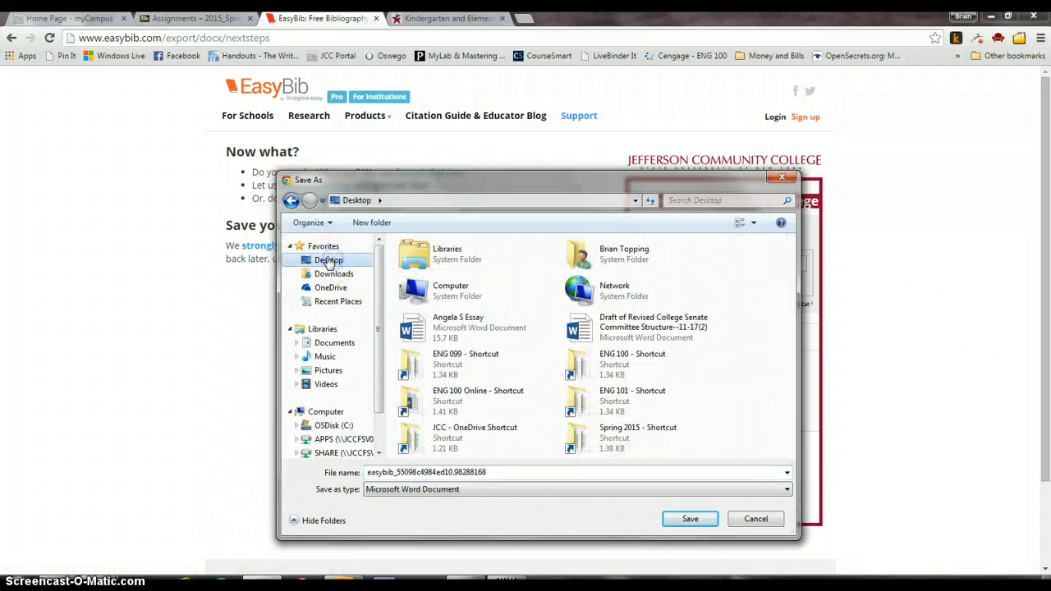
{"action": "left_click", "coordinate": [691, 519]}
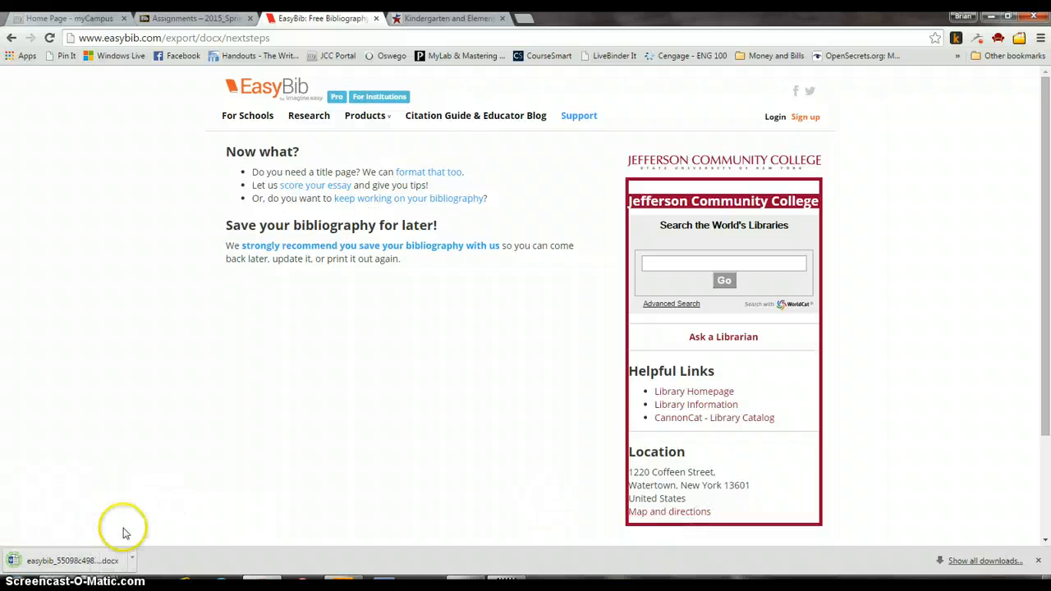
Open the downloaded bibliography in Word, enable editing, and check the first words and alphabetical order of the Works Cited entries.
{"action": "left_click", "coordinate": [84, 561]}
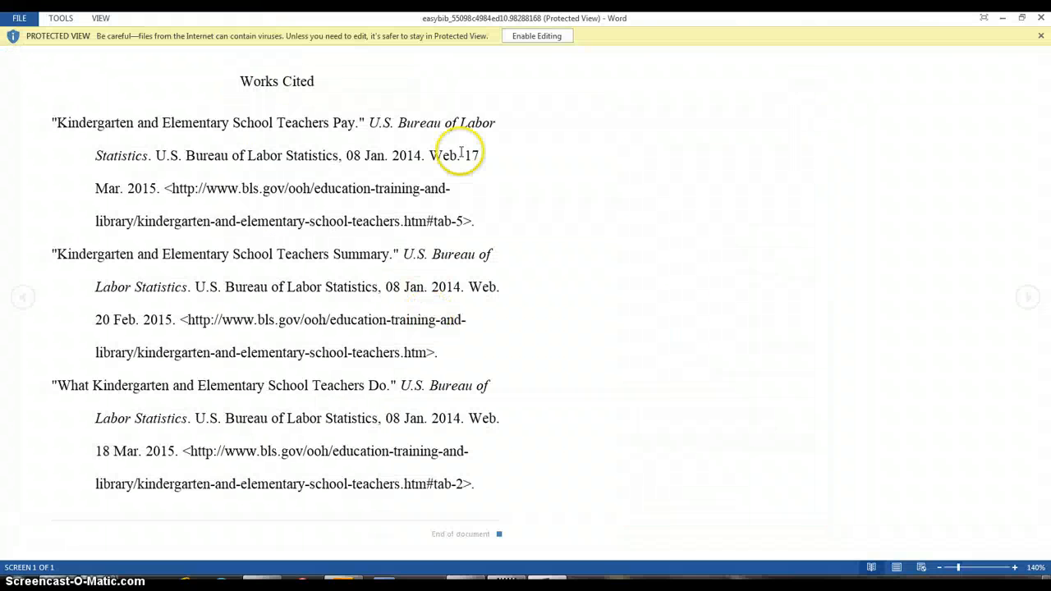
{"action": "left_click", "coordinate": [538, 36]}
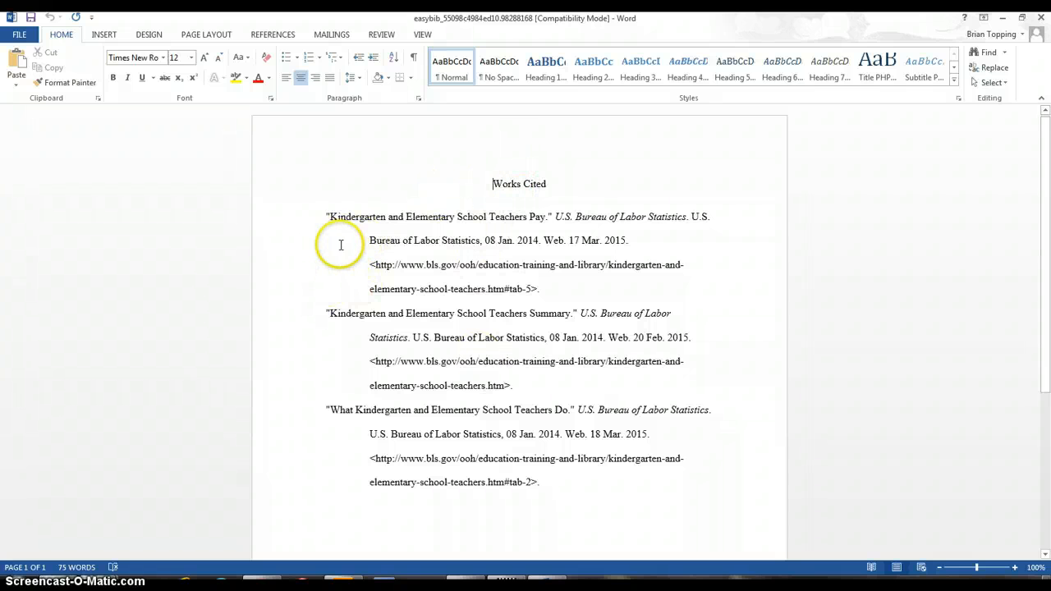
{"action": "left_click", "coordinate": [329, 313]}
{"action": "left_click", "coordinate": [329, 409]}
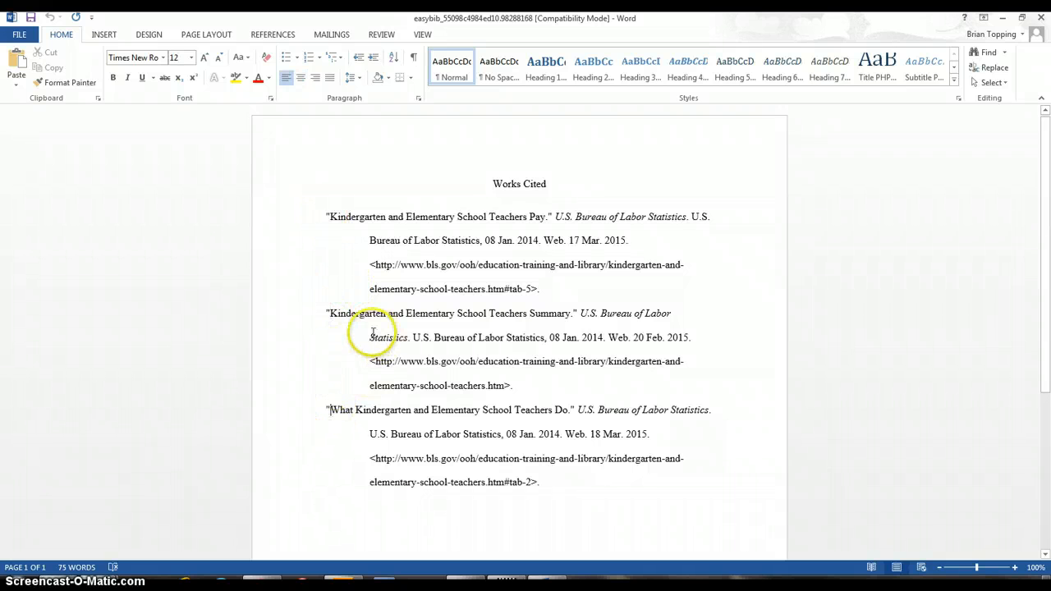
{"action": "left_click", "coordinate": [366, 386]}
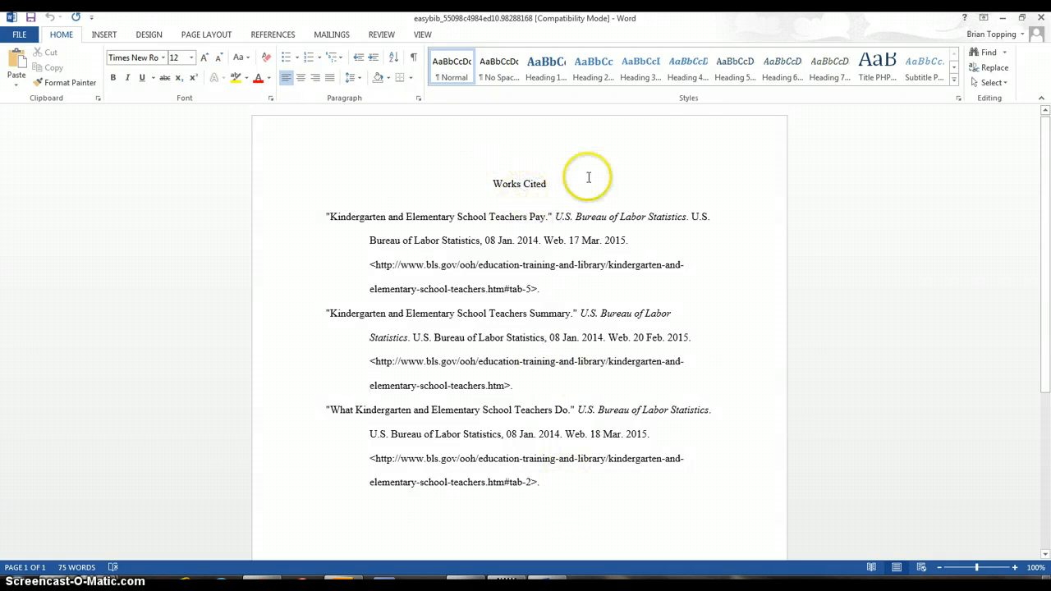
Minimize the Works Cited document, review the handbook's Pay section from its heading, and return to the EasyBib page.
{"action": "left_click", "coordinate": [1002, 17]}
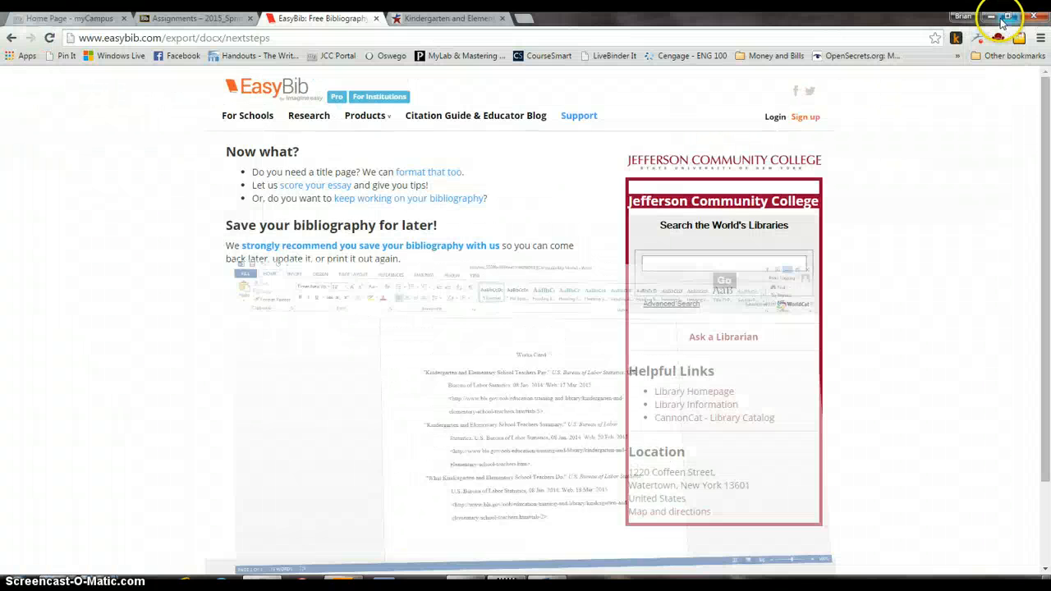
{"action": "left_click", "coordinate": [443, 22]}
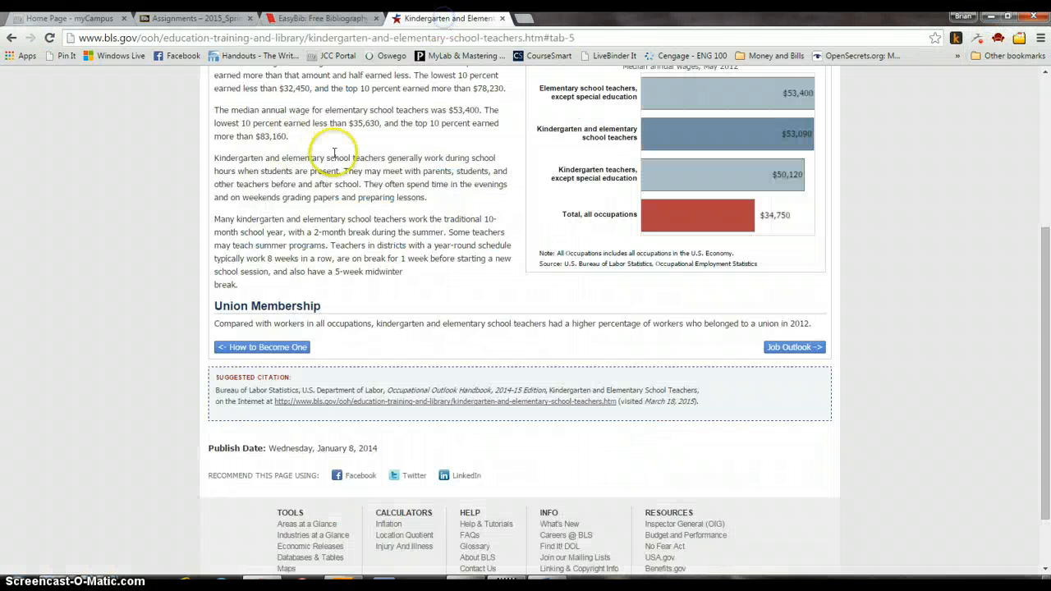
{"action": "scroll", "coordinate": [335, 164], "scroll_direction": "up", "scroll_amount": 3}
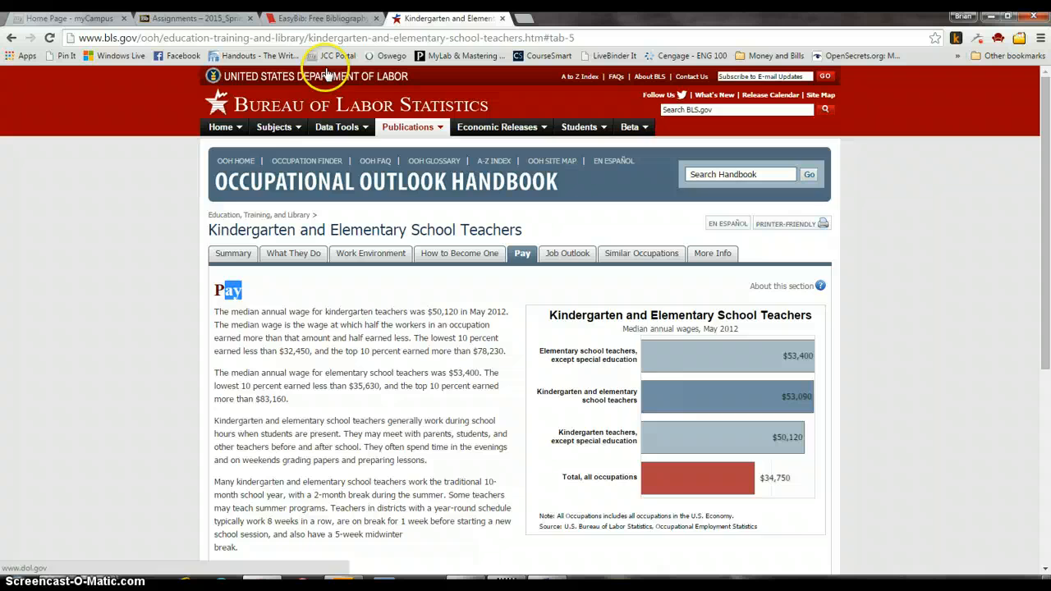
{"action": "left_click", "coordinate": [323, 18]}
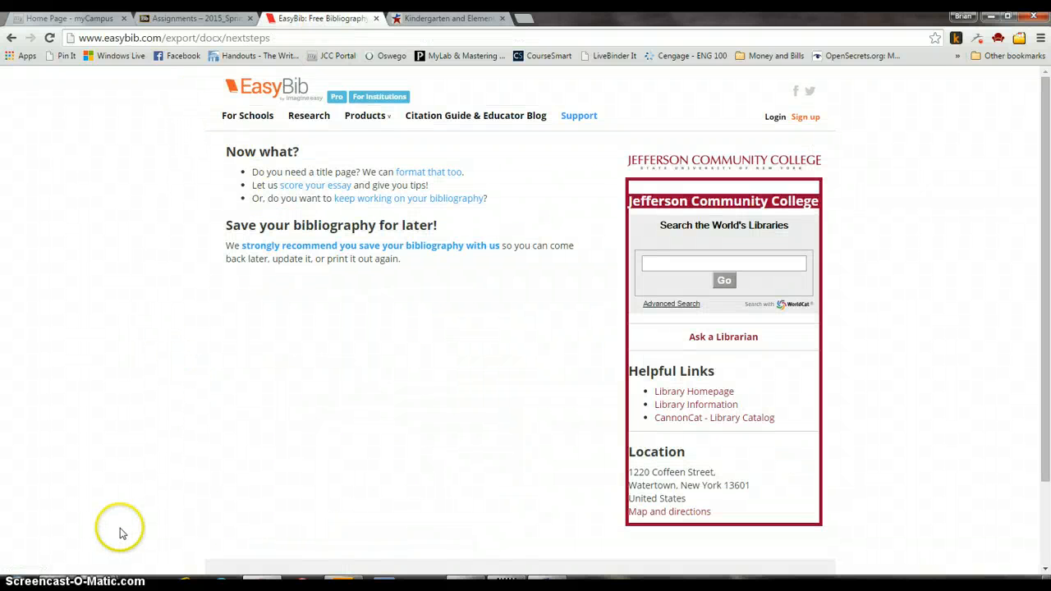